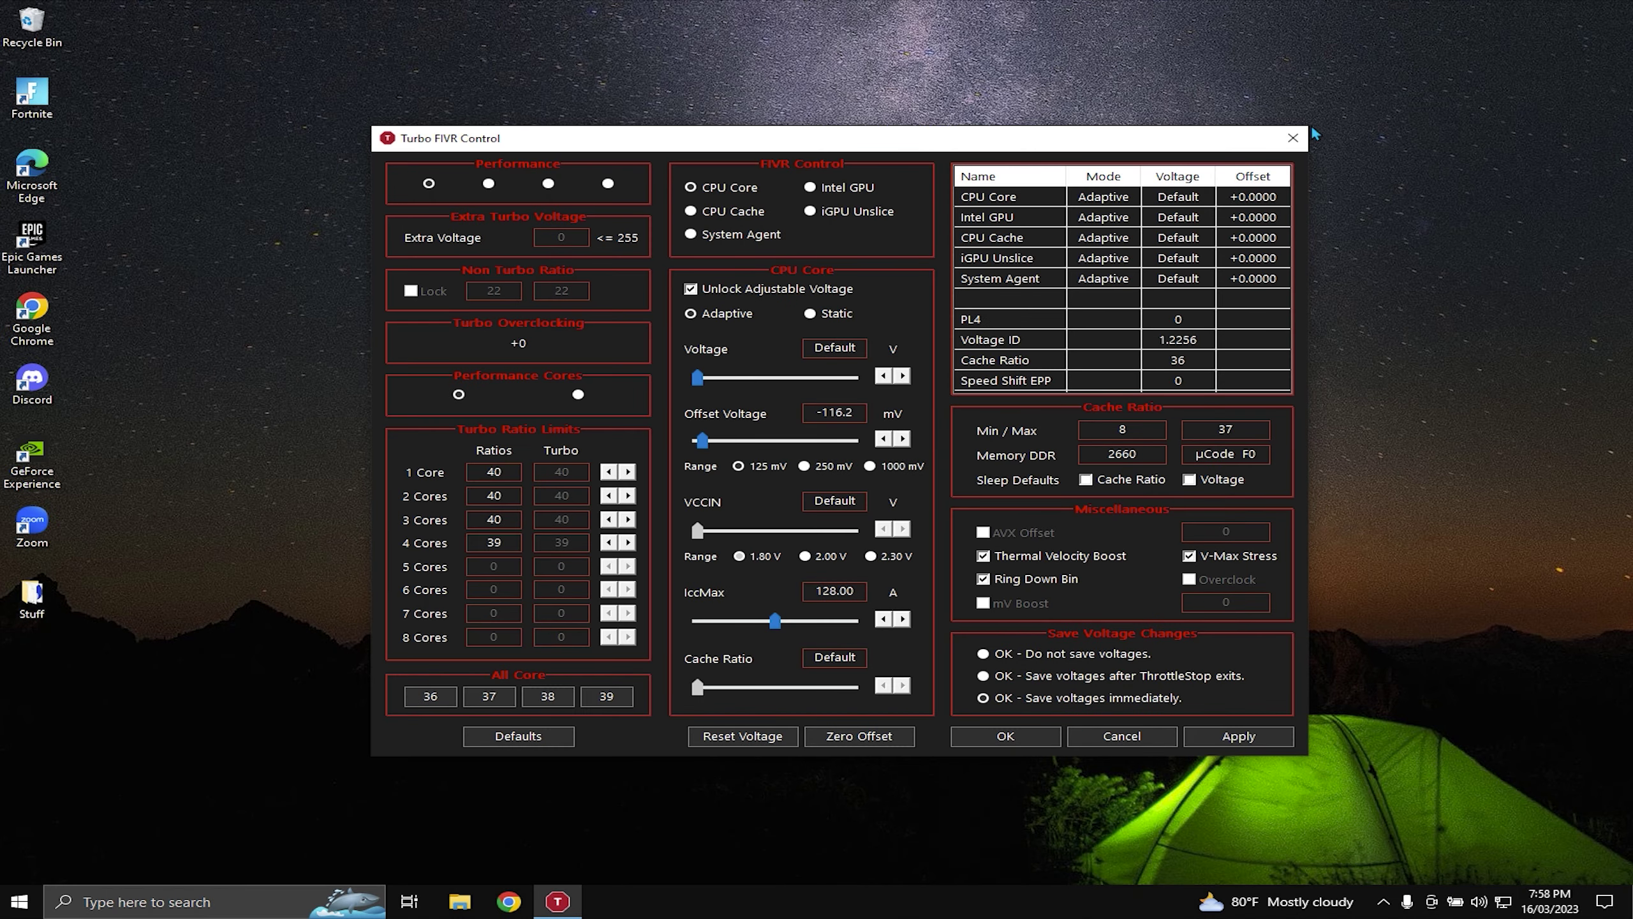
# Close the Turbo FIVR Control window, leaving the default voltage settings unchanged
pyautogui.click(1292, 138)
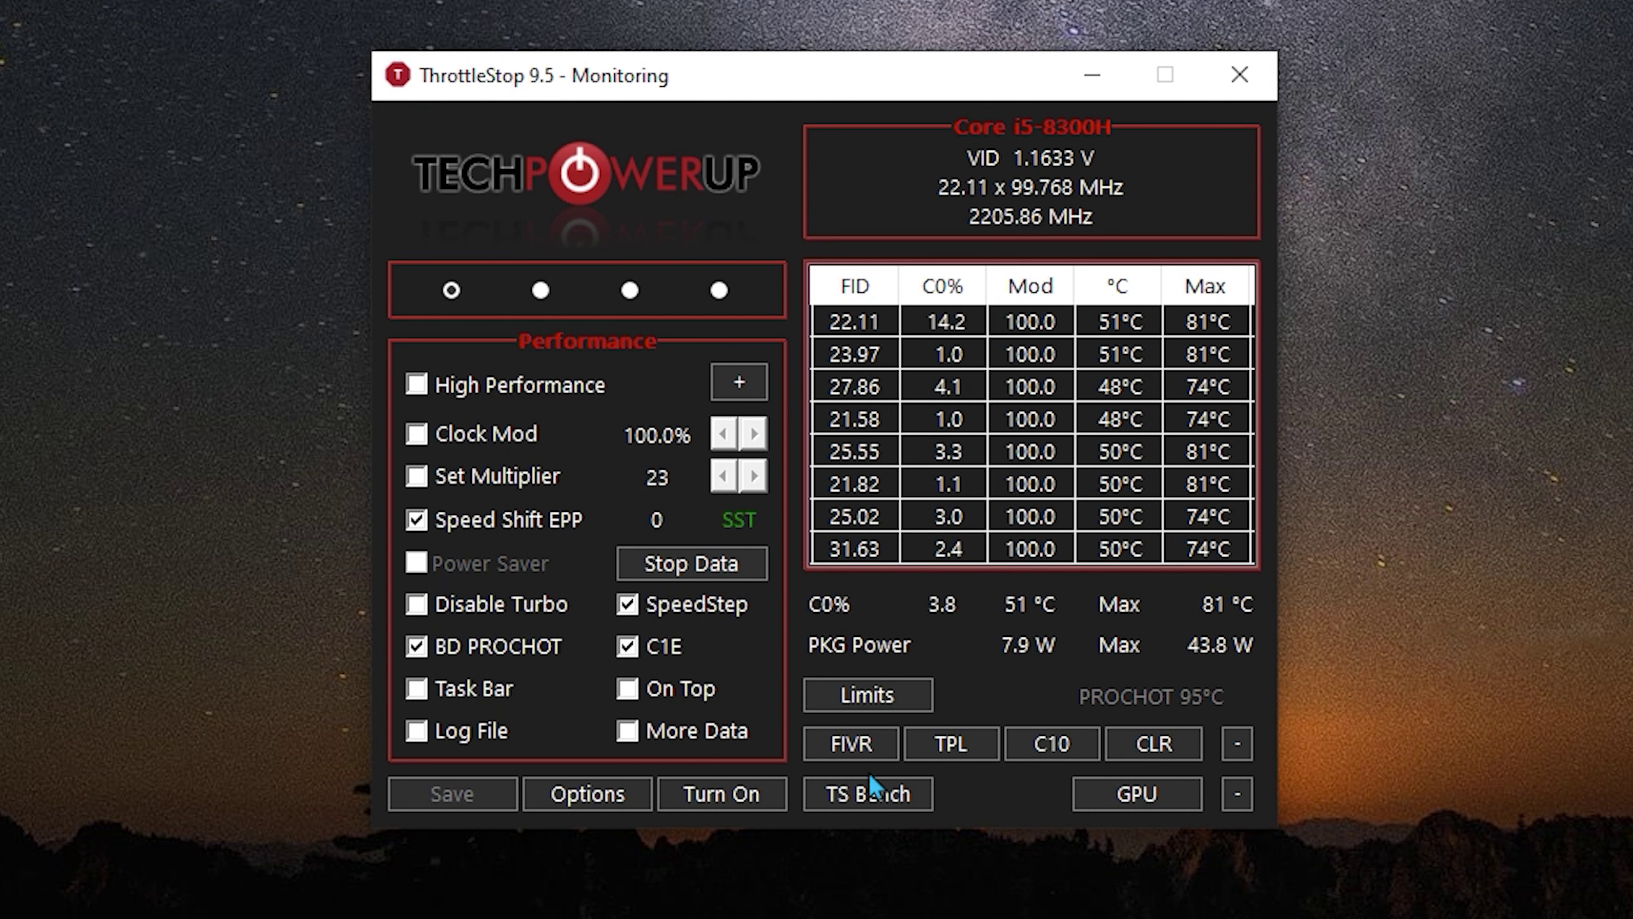
# Open Turbo FIVR Control, unlock adjustable CPU Core voltage, and set the offset range to 125 mV
pyautogui.click(870, 752)
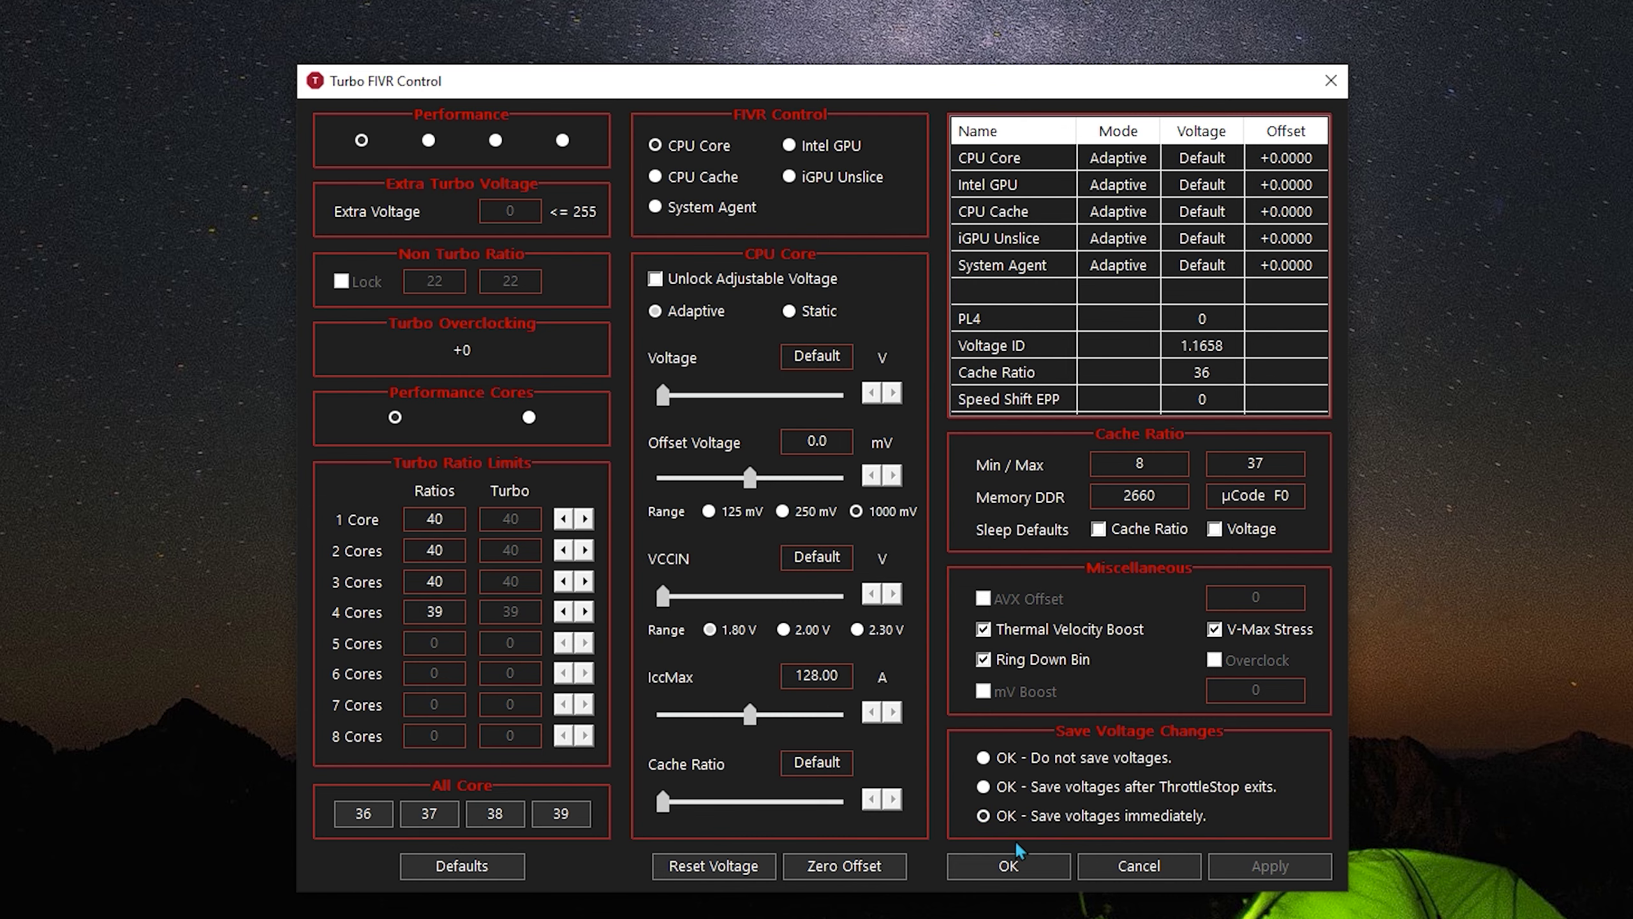
pyautogui.moveTo(868, 91); pyautogui.dragTo(934, 108)
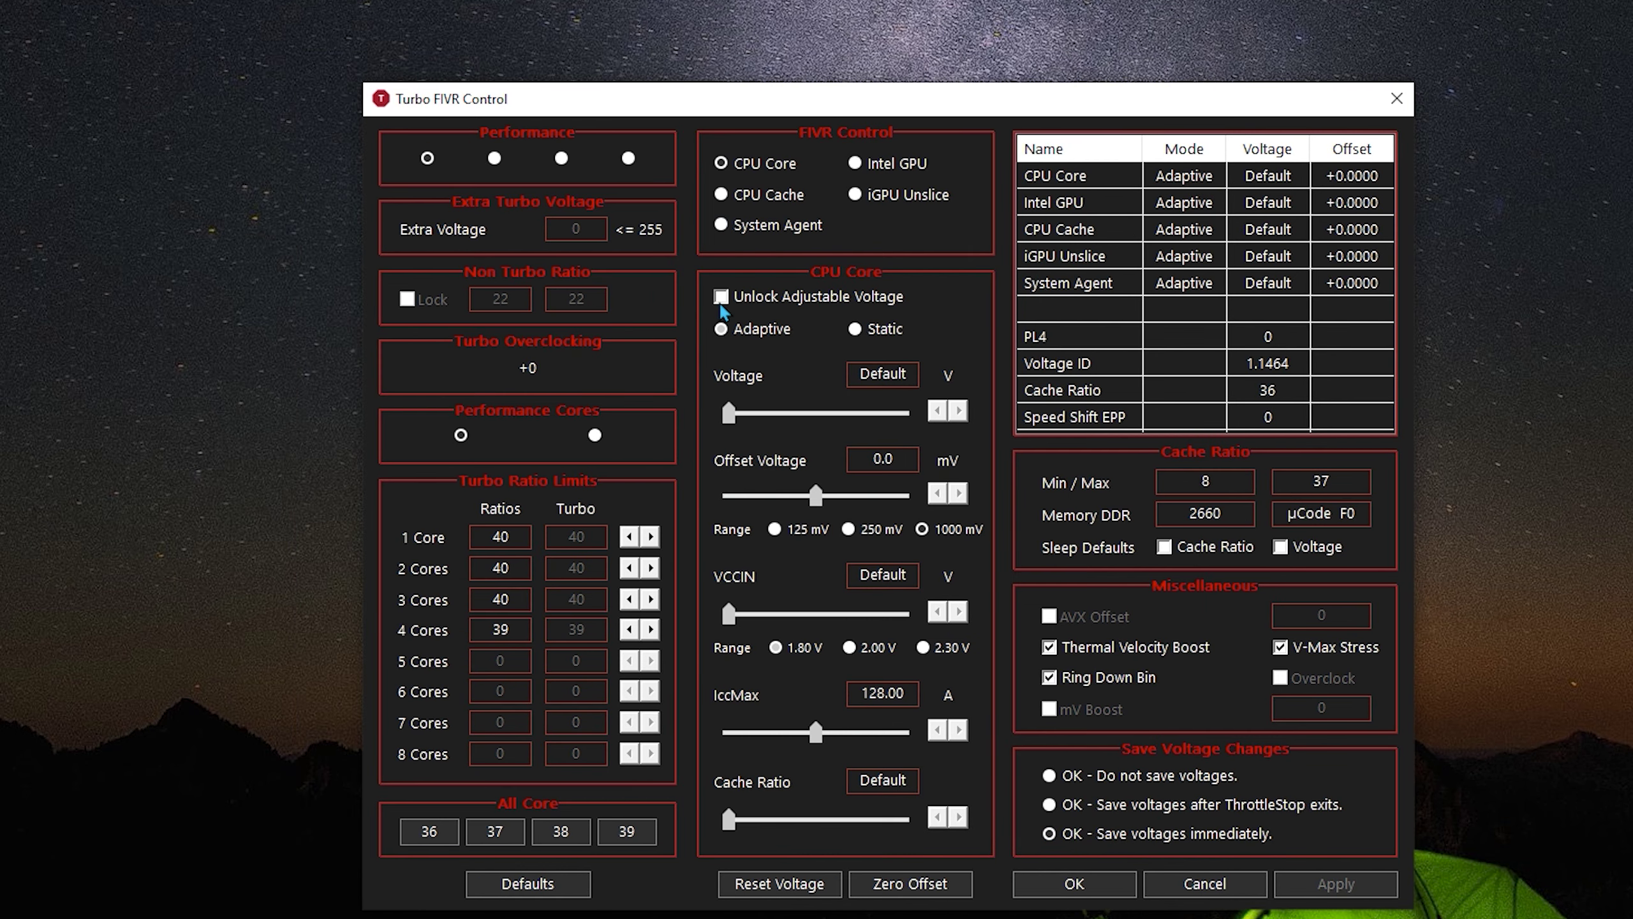
pyautogui.click(729, 298)
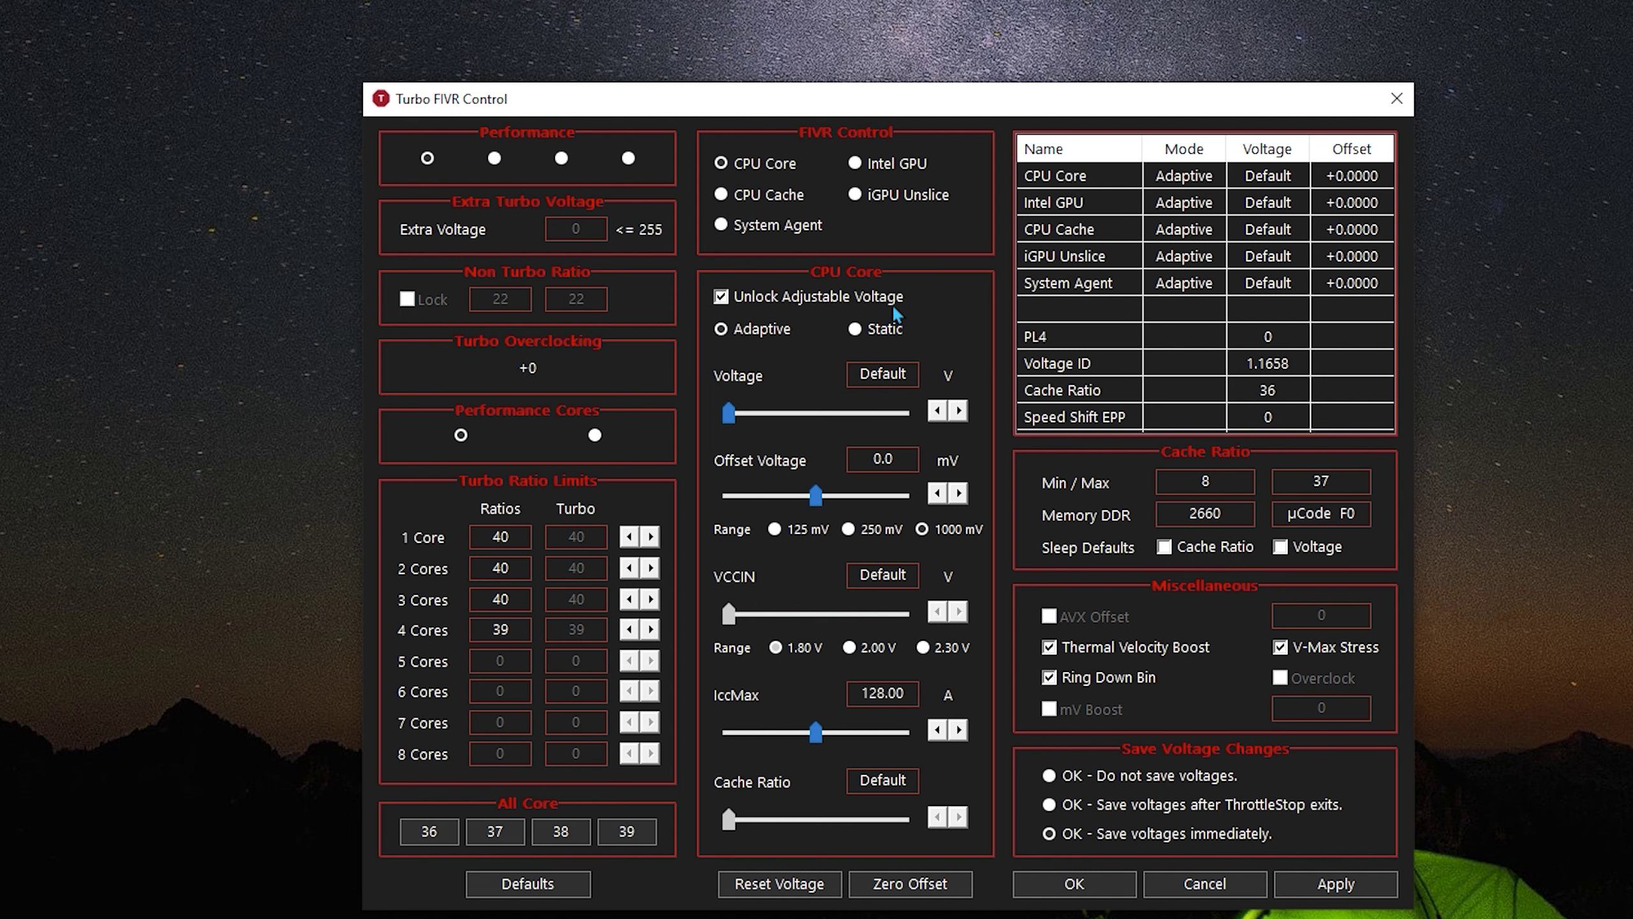
pyautogui.click(779, 534)
# Lower the CPU Core and CPU Cache offset voltages to about -100.6 mV
pyautogui.moveTo(815, 496); pyautogui.dragTo(745, 509)
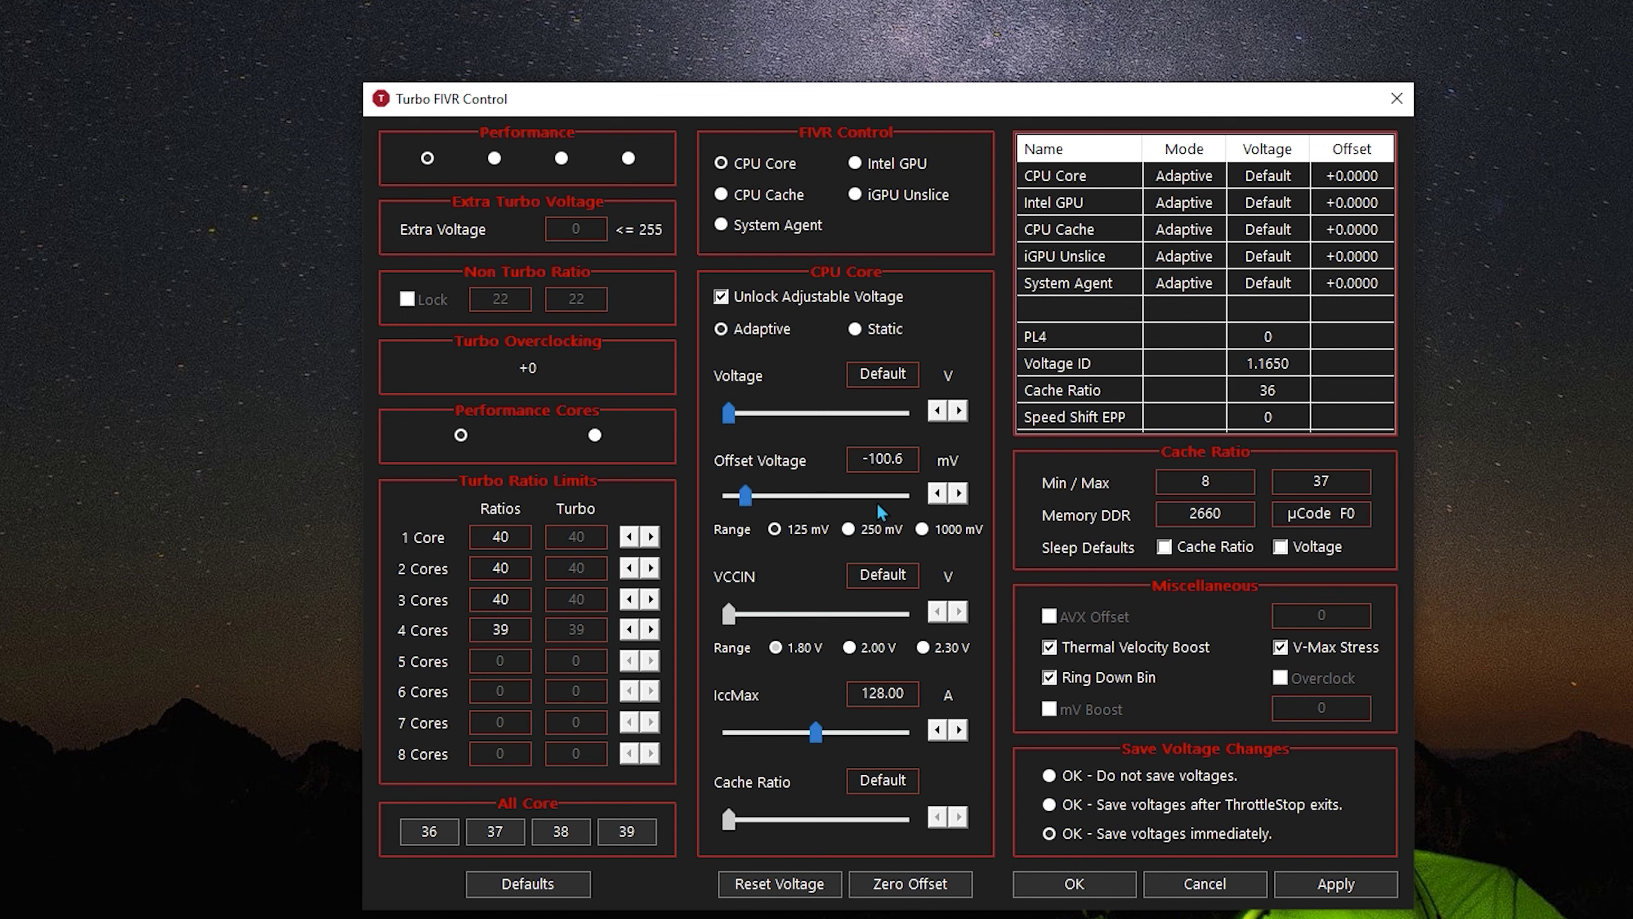
pyautogui.click(721, 195)
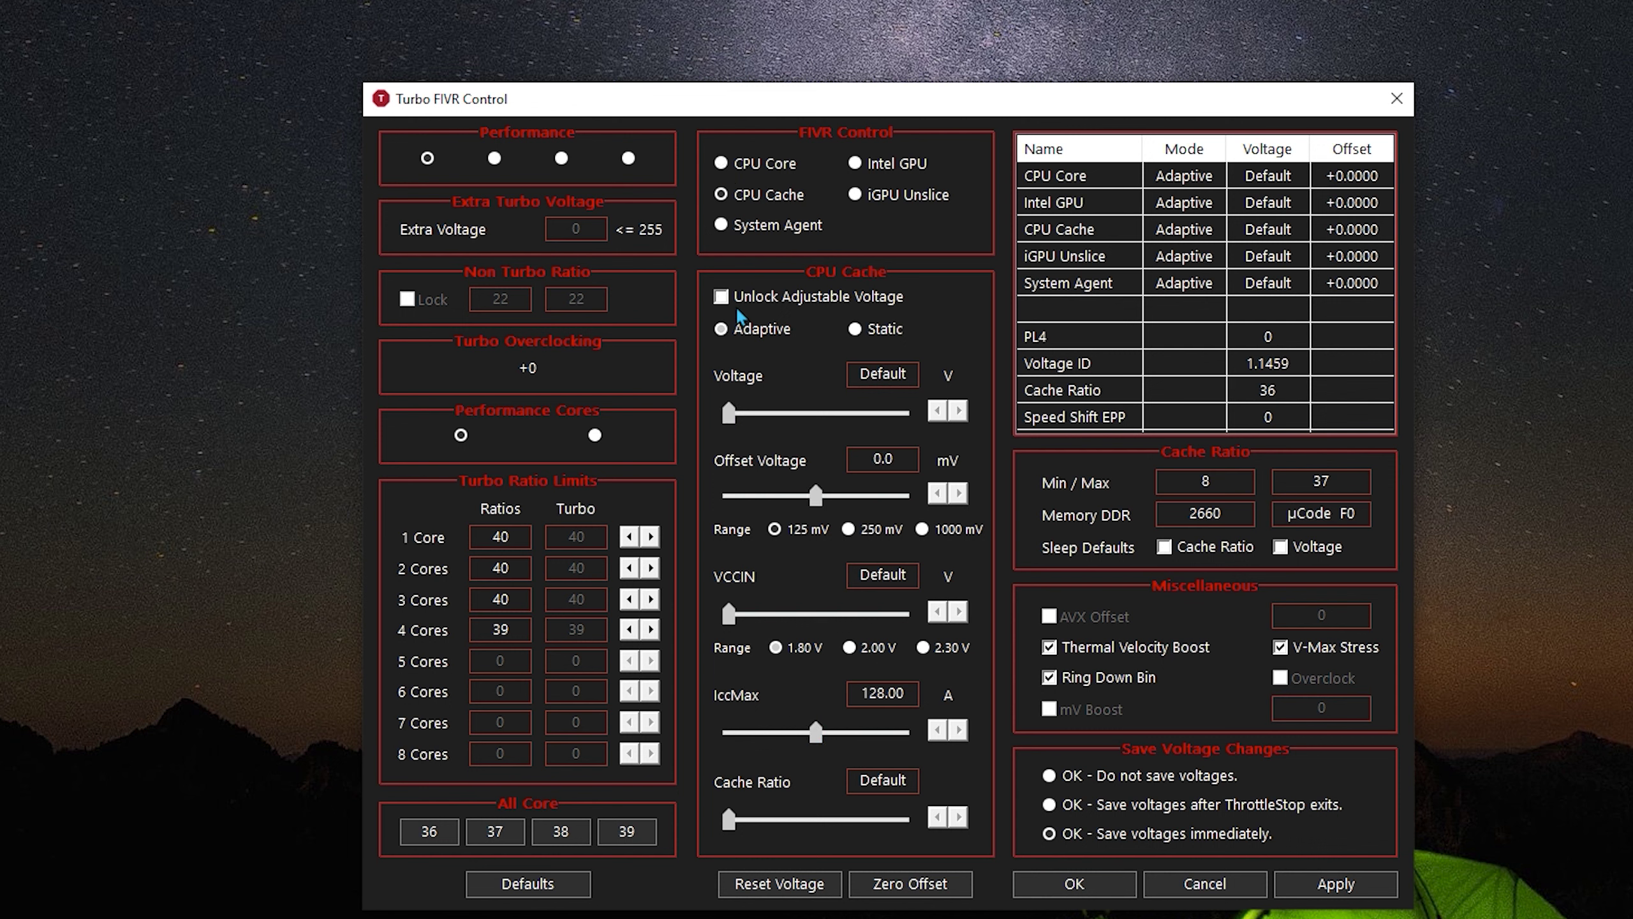
pyautogui.moveTo(815, 495); pyautogui.dragTo(746, 495)
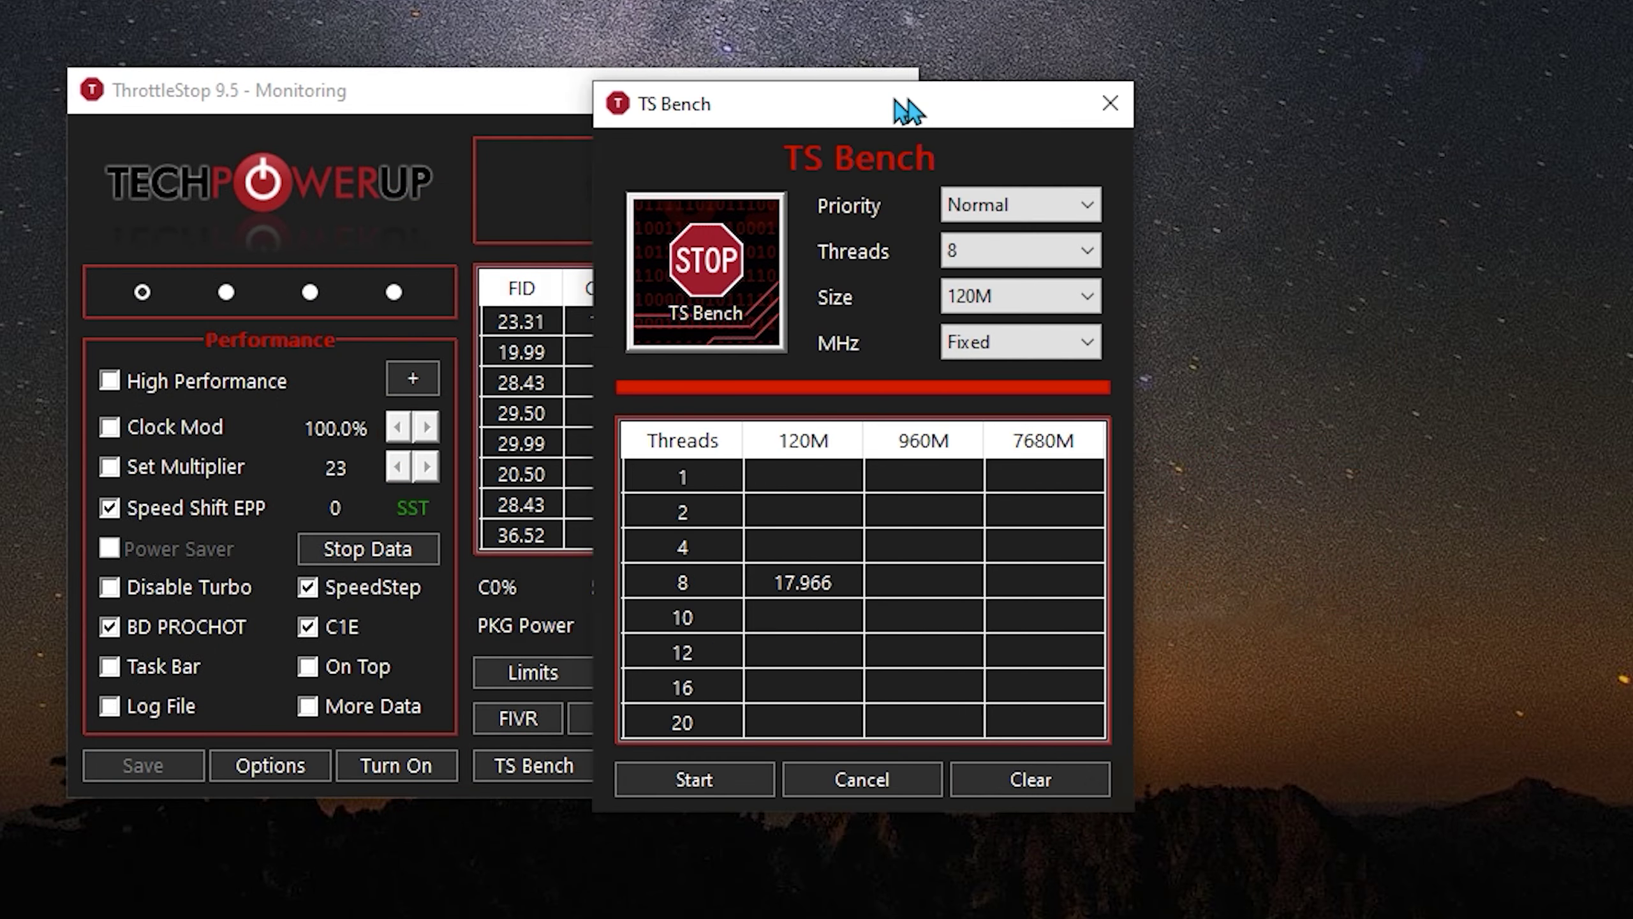
# Run TS Bench at 8 threads, 120M and stop it once it reports 1 Error
pyautogui.moveTo(900, 110); pyautogui.dragTo(1378, 98)
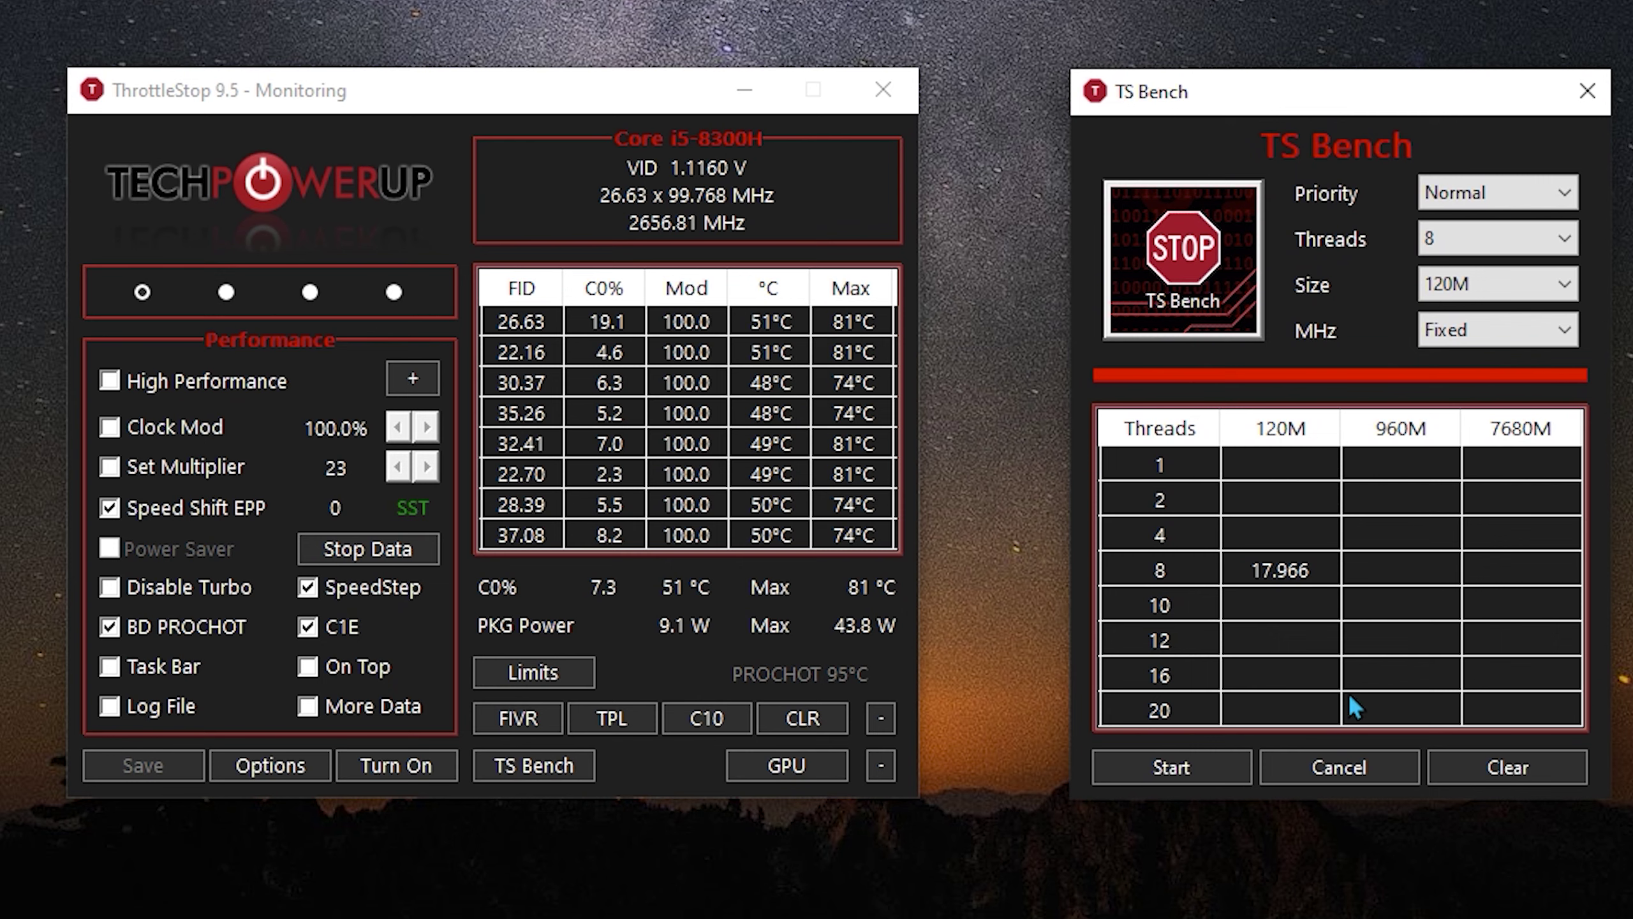
pyautogui.click(1142, 763)
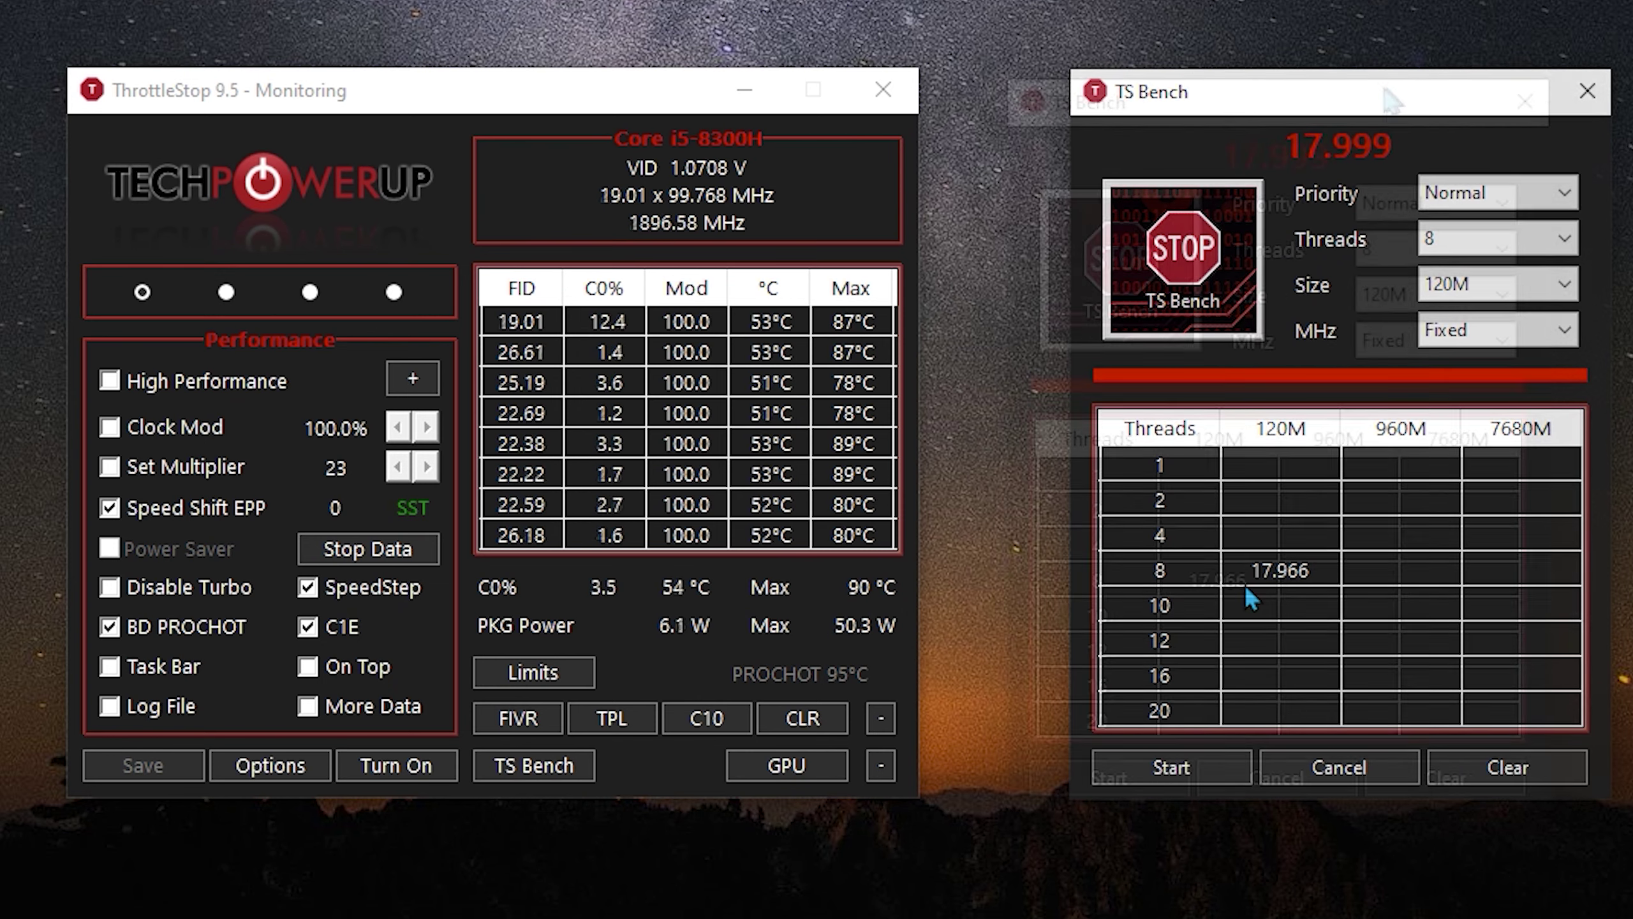
pyautogui.moveTo(1389, 100); pyautogui.dragTo(656, 180)
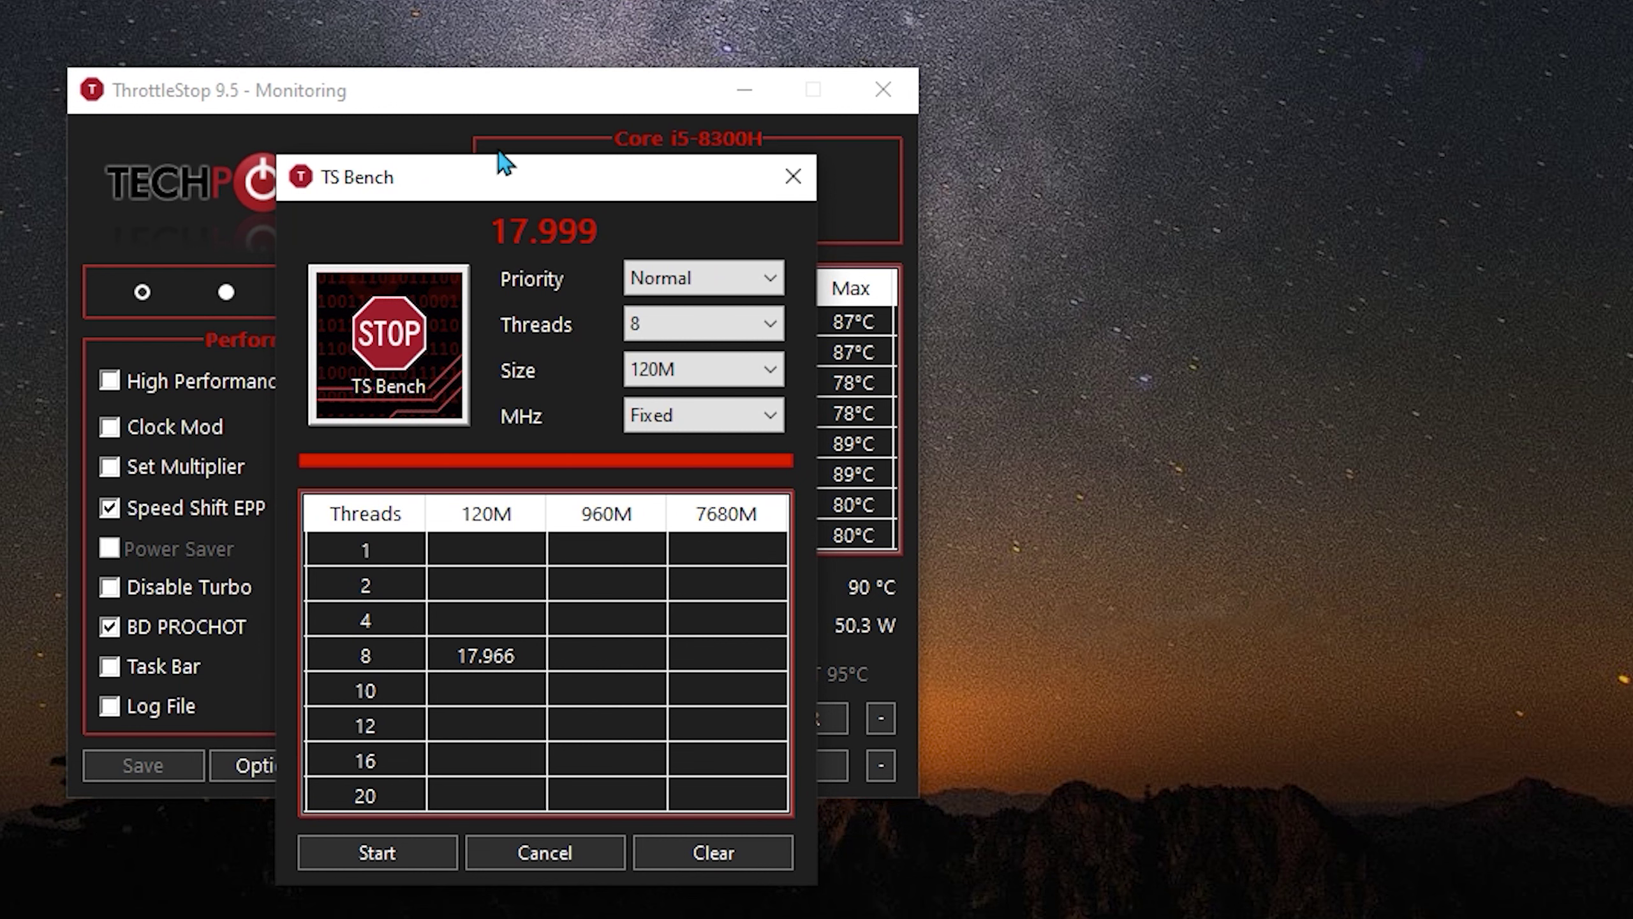
pyautogui.click(791, 176)
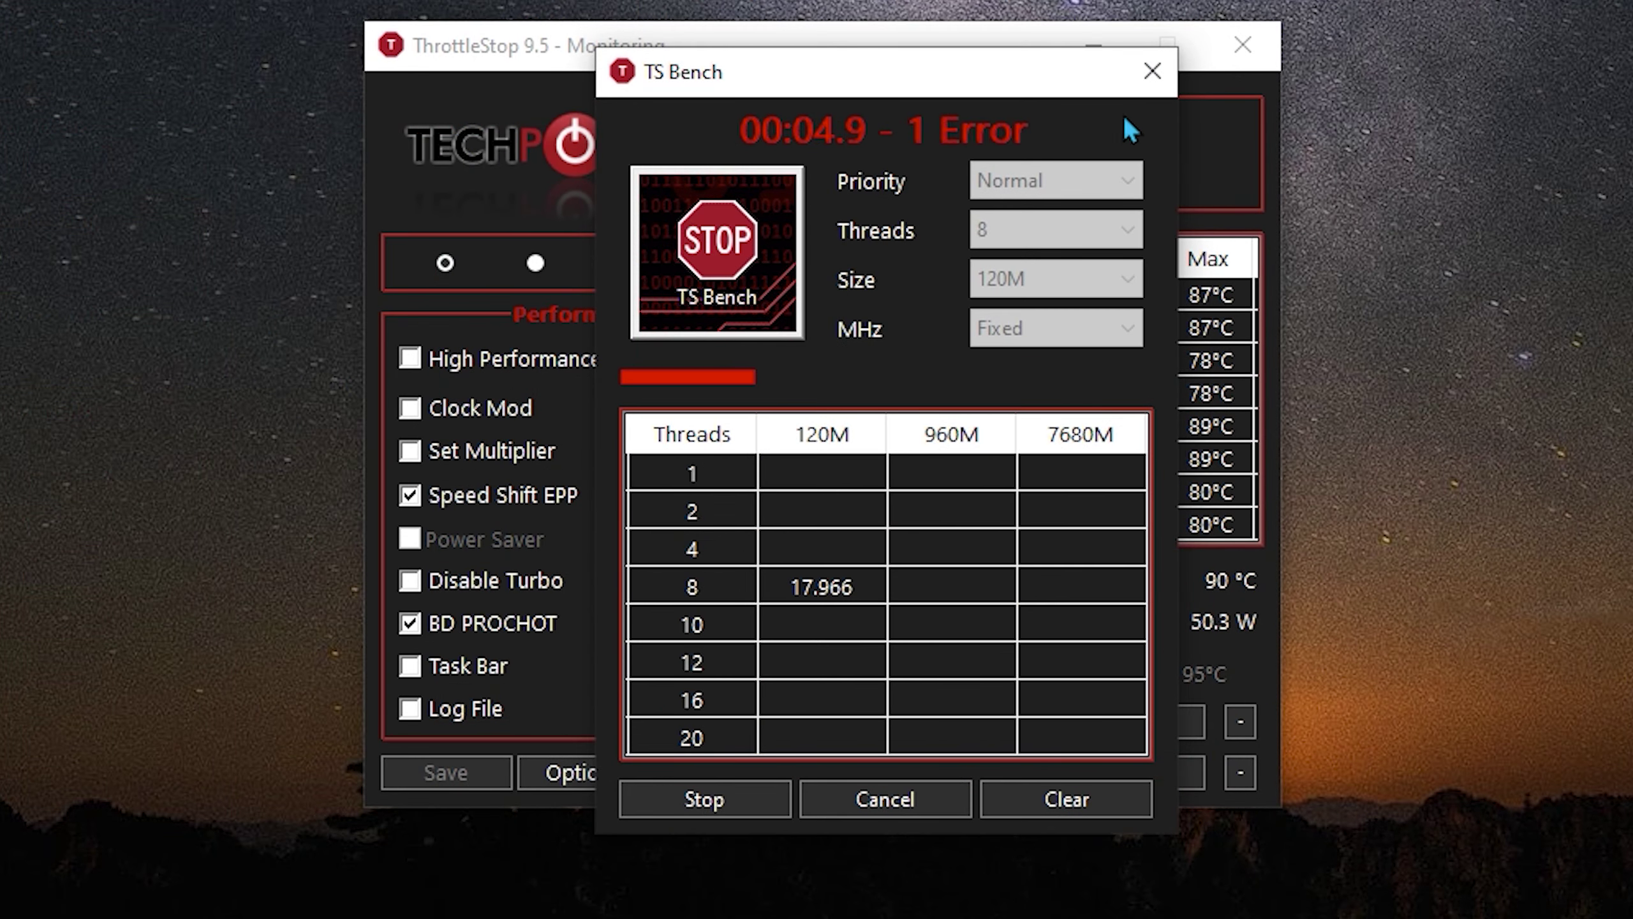
pyautogui.click(746, 782)
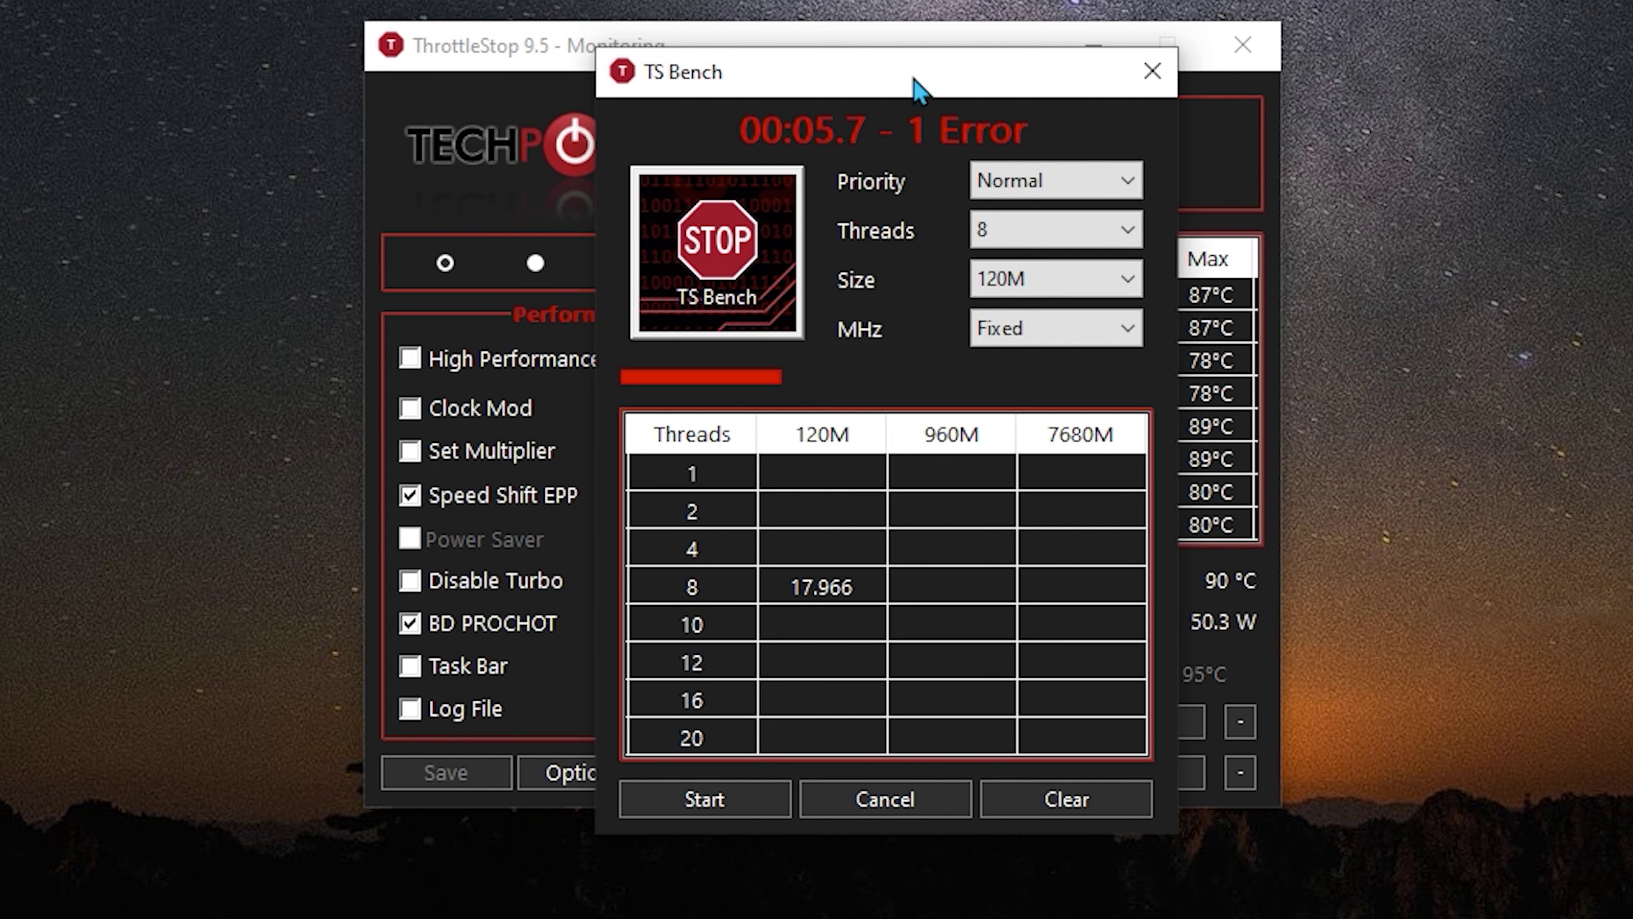
pyautogui.moveTo(920, 84)
pyautogui.mouseDown()
pyautogui.moveTo(798, 123)
pyautogui.moveTo(848, 64)
pyautogui.moveTo(1057, 65)
pyautogui.moveTo(933, 103)
pyautogui.mouseUp()
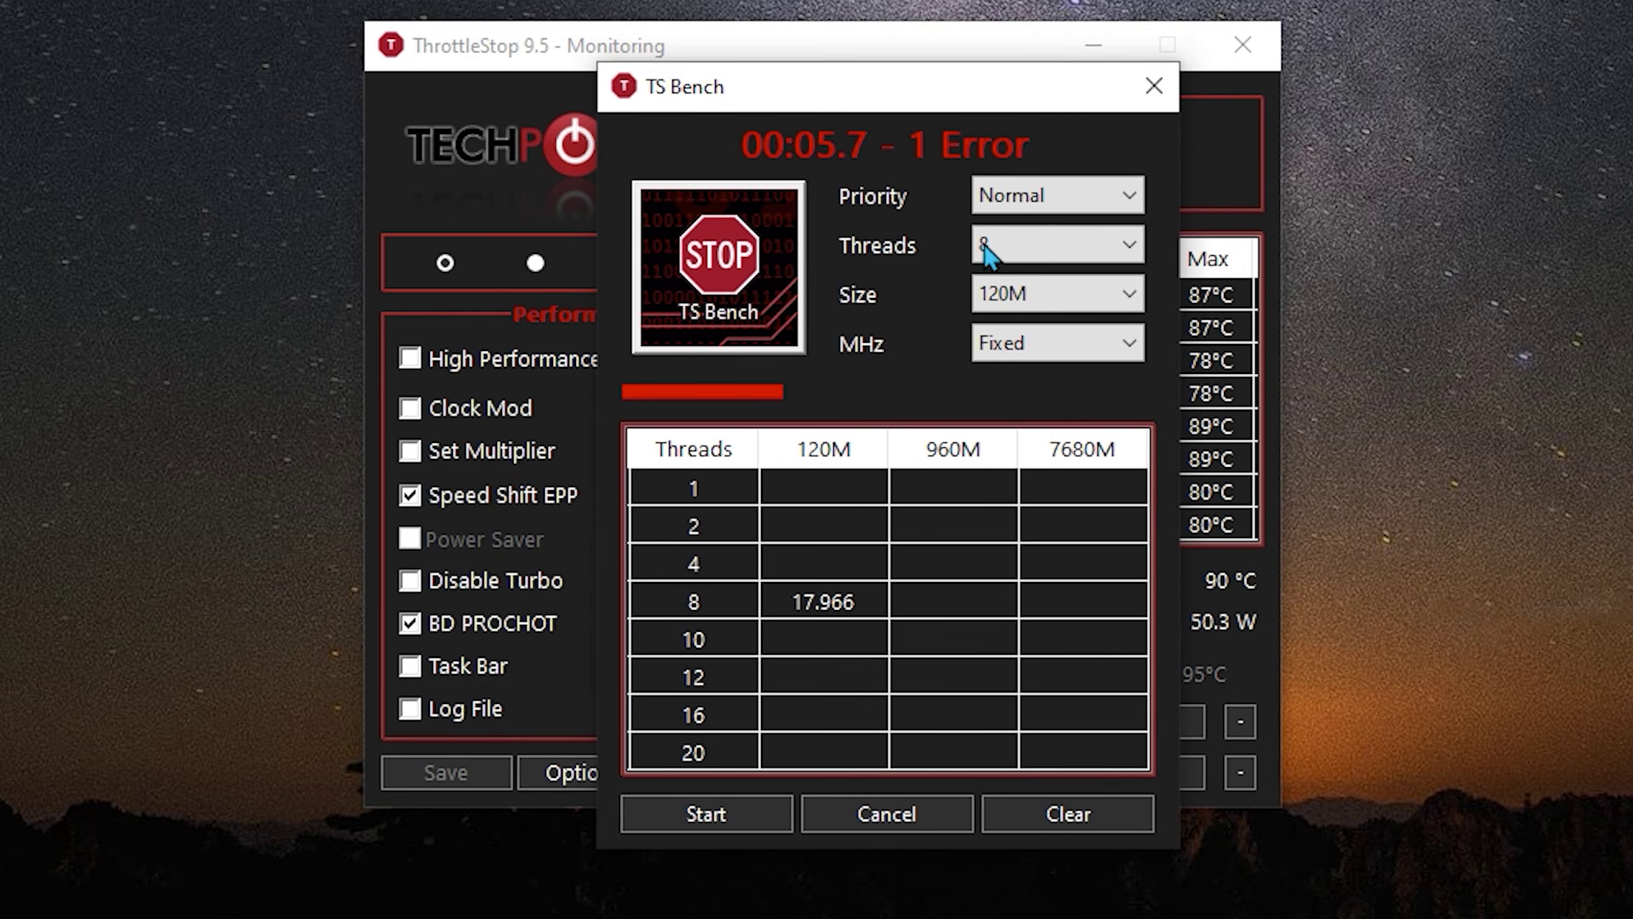
# Close TS Bench, reopen Turbo FIVR Control, and set the CPU Core offset to -120.1 mV
pyautogui.click(1148, 99)
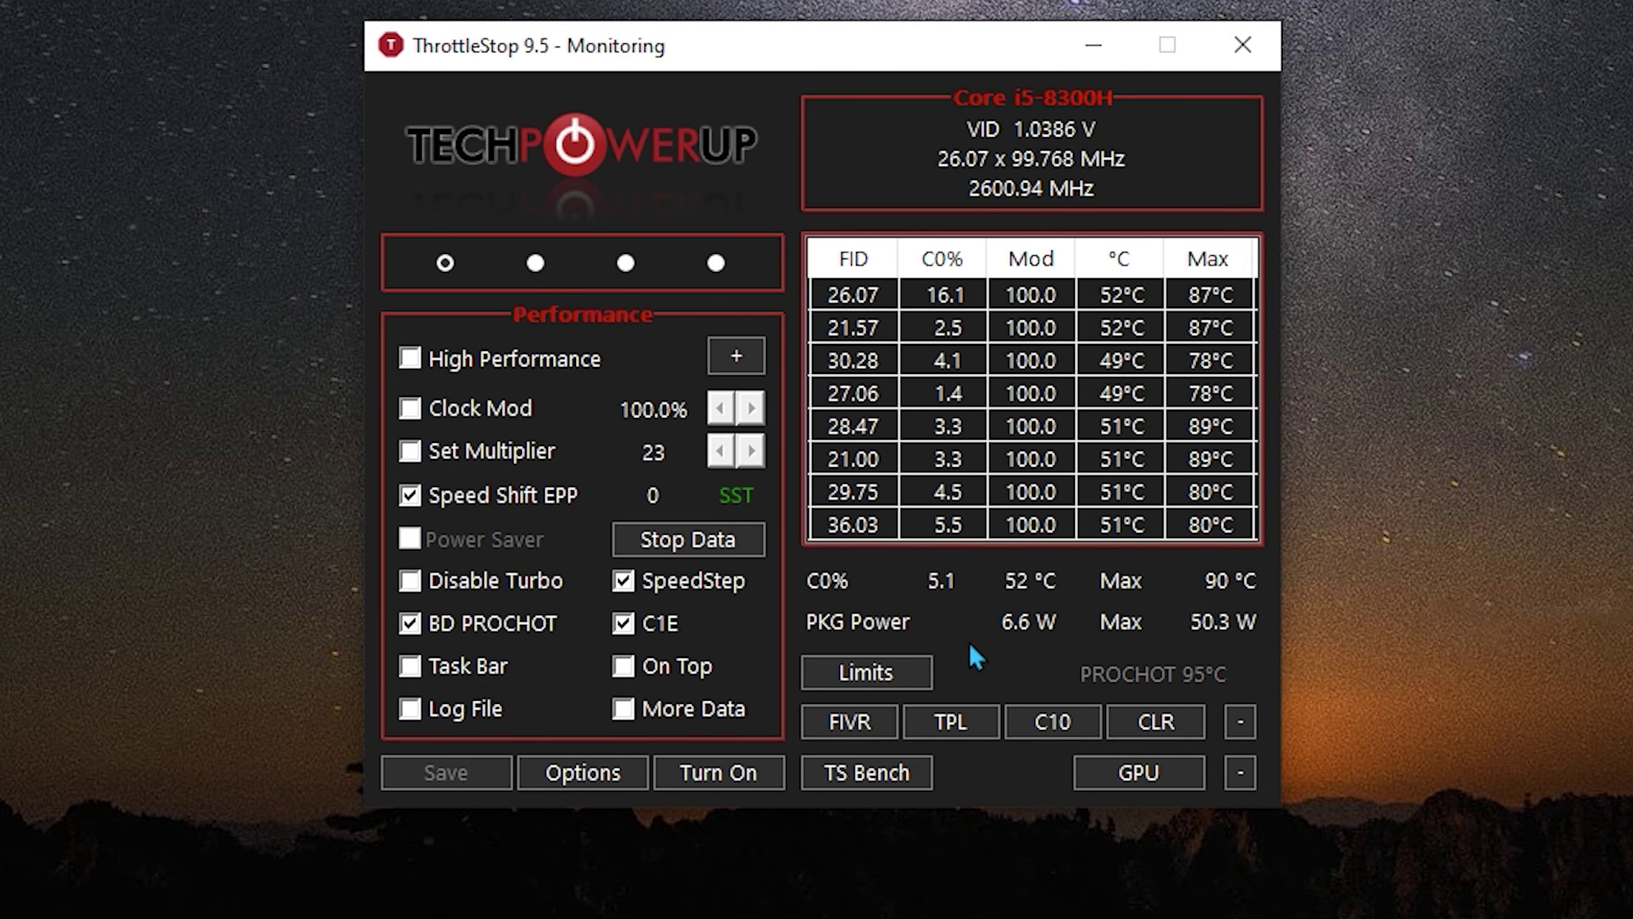
pyautogui.click(878, 720)
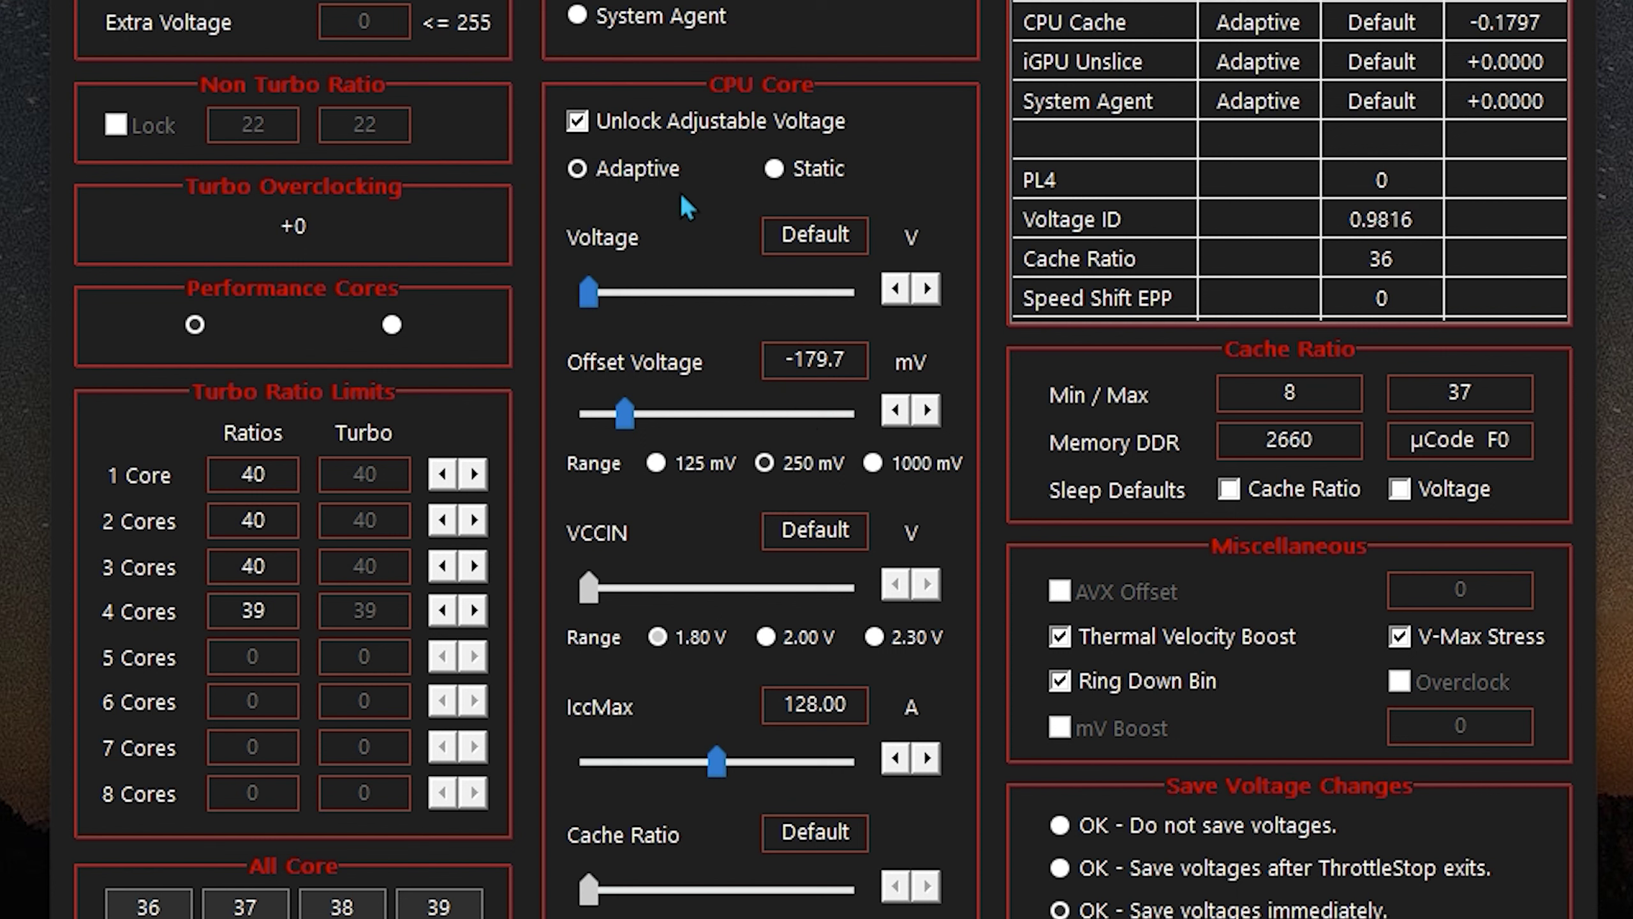
pyautogui.moveTo(634, 412); pyautogui.dragTo(679, 404)
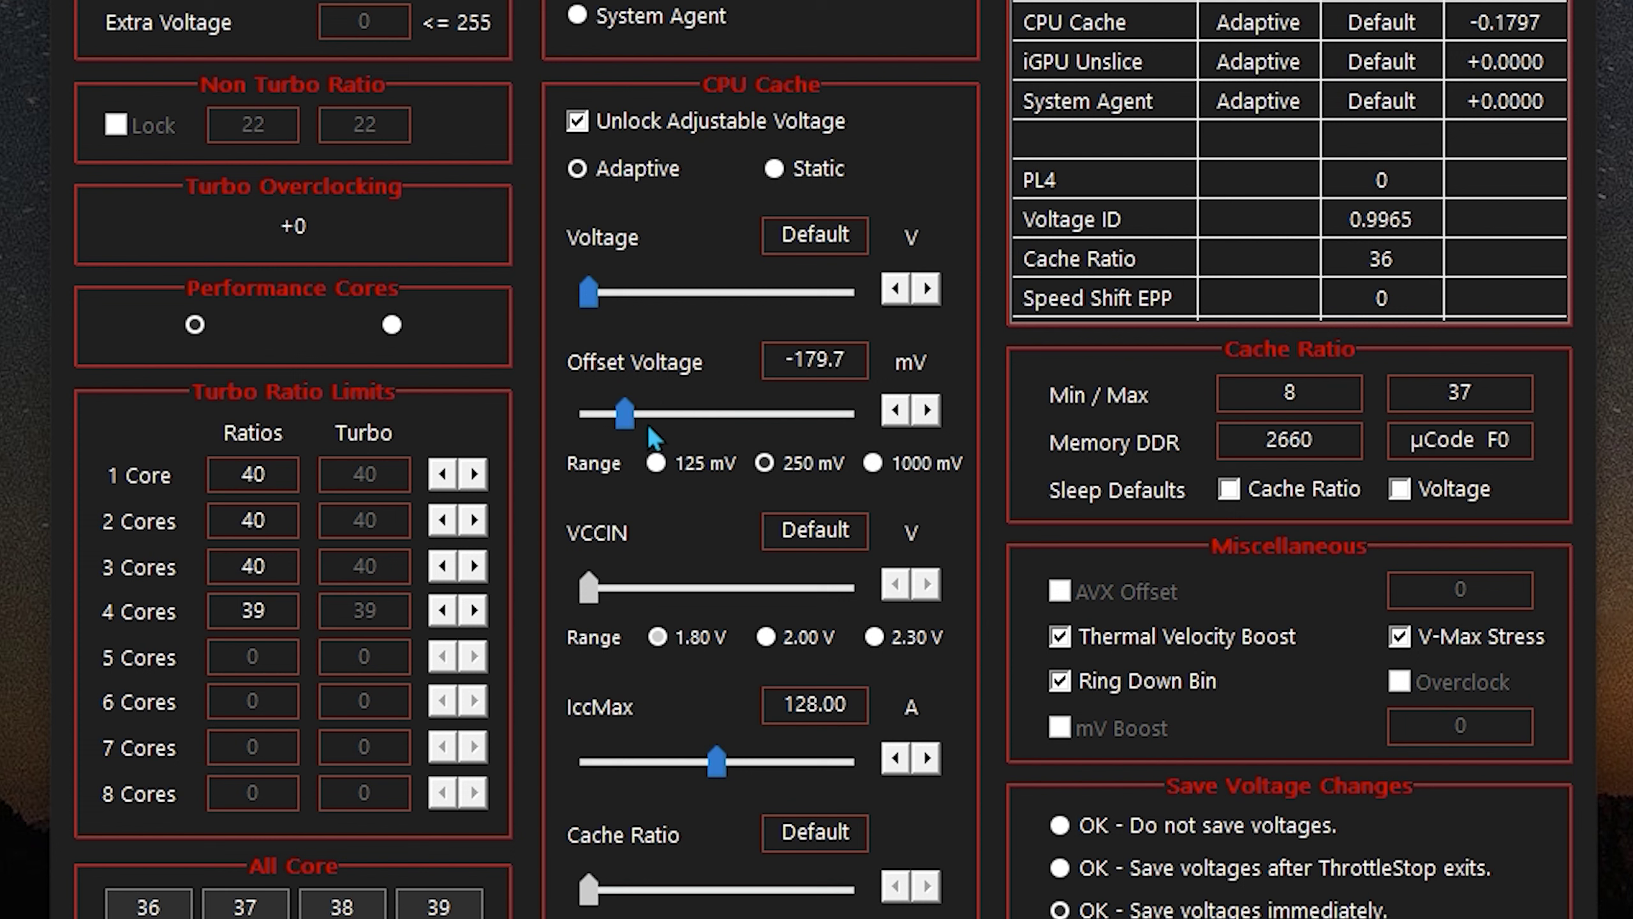
pyautogui.moveTo(637, 413); pyautogui.dragTo(692, 391)
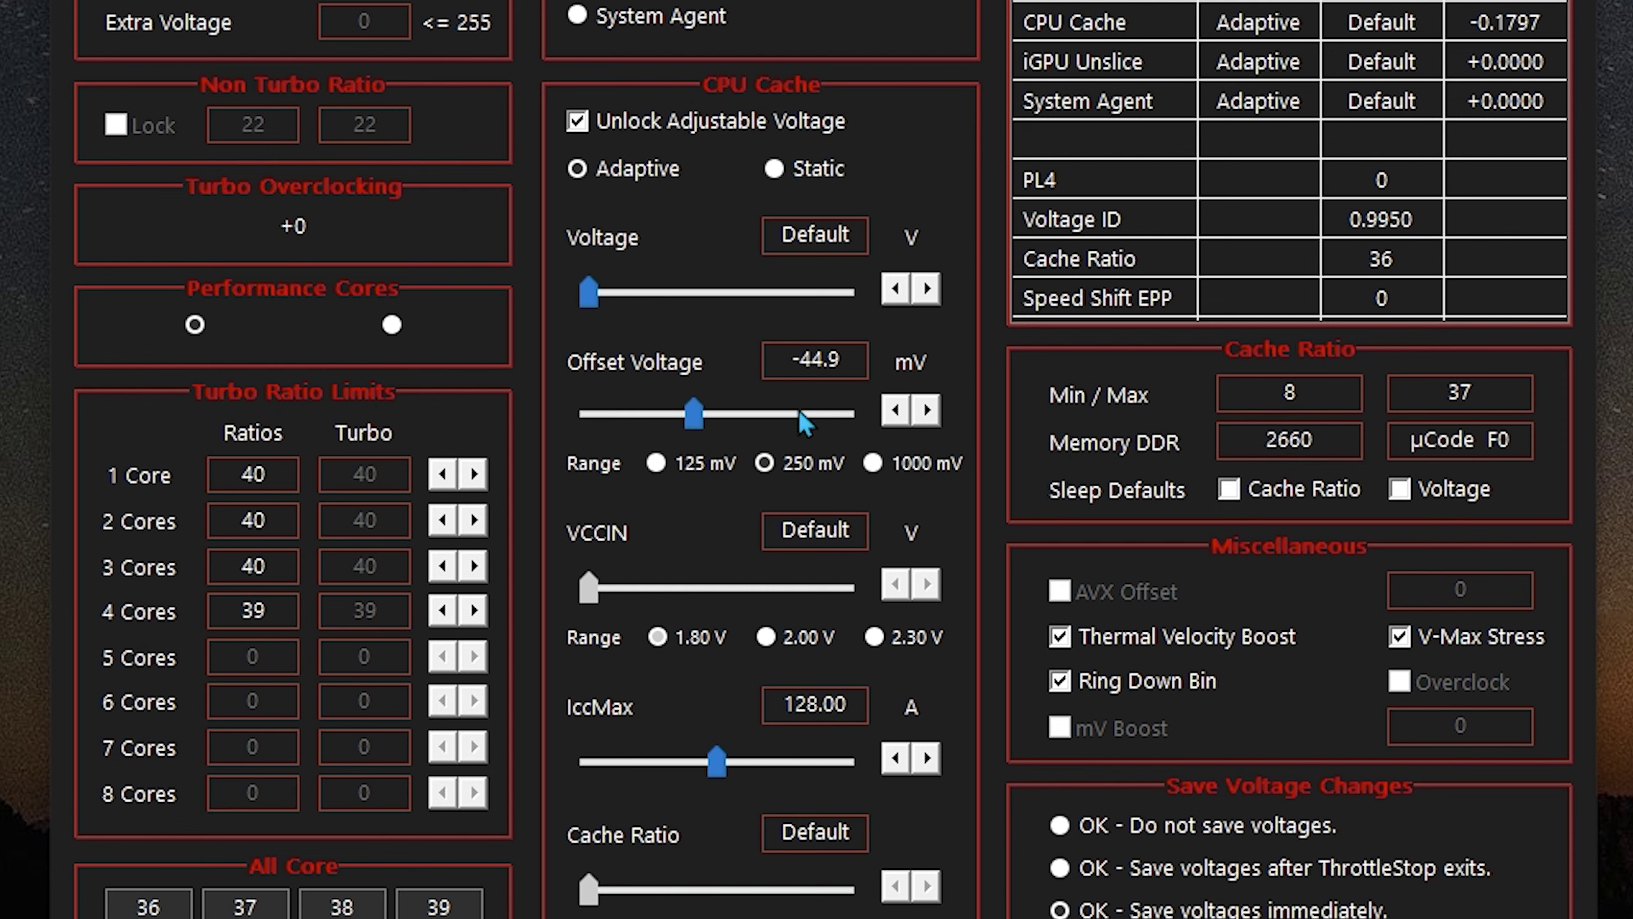
pyautogui.moveTo(695, 415); pyautogui.dragTo(716, 415)
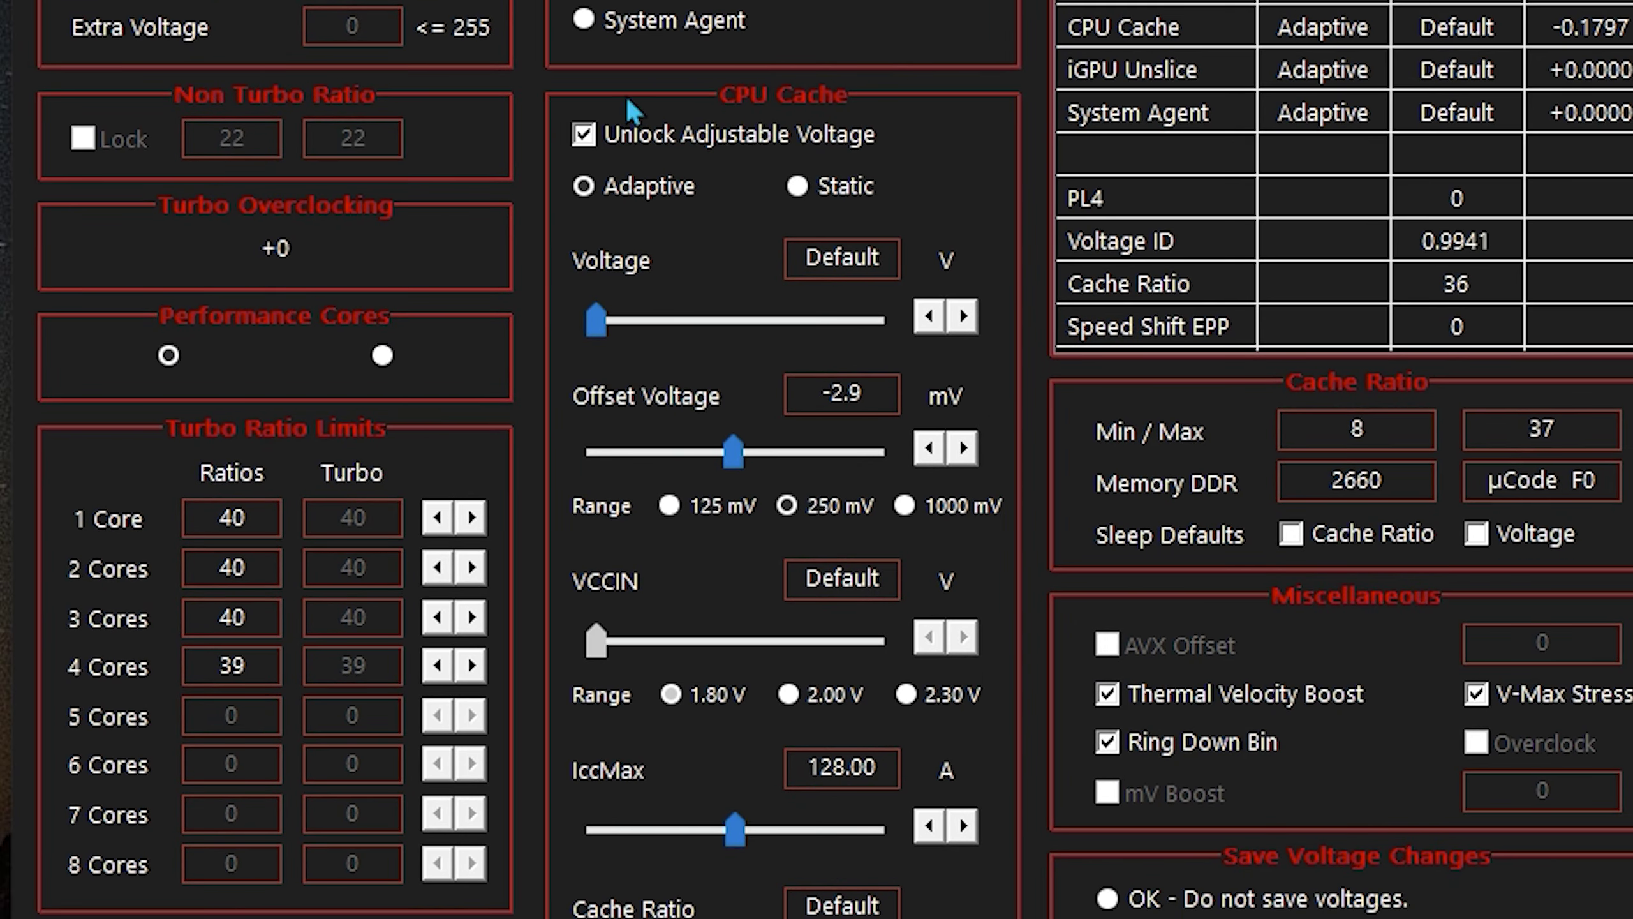
pyautogui.press('Up')
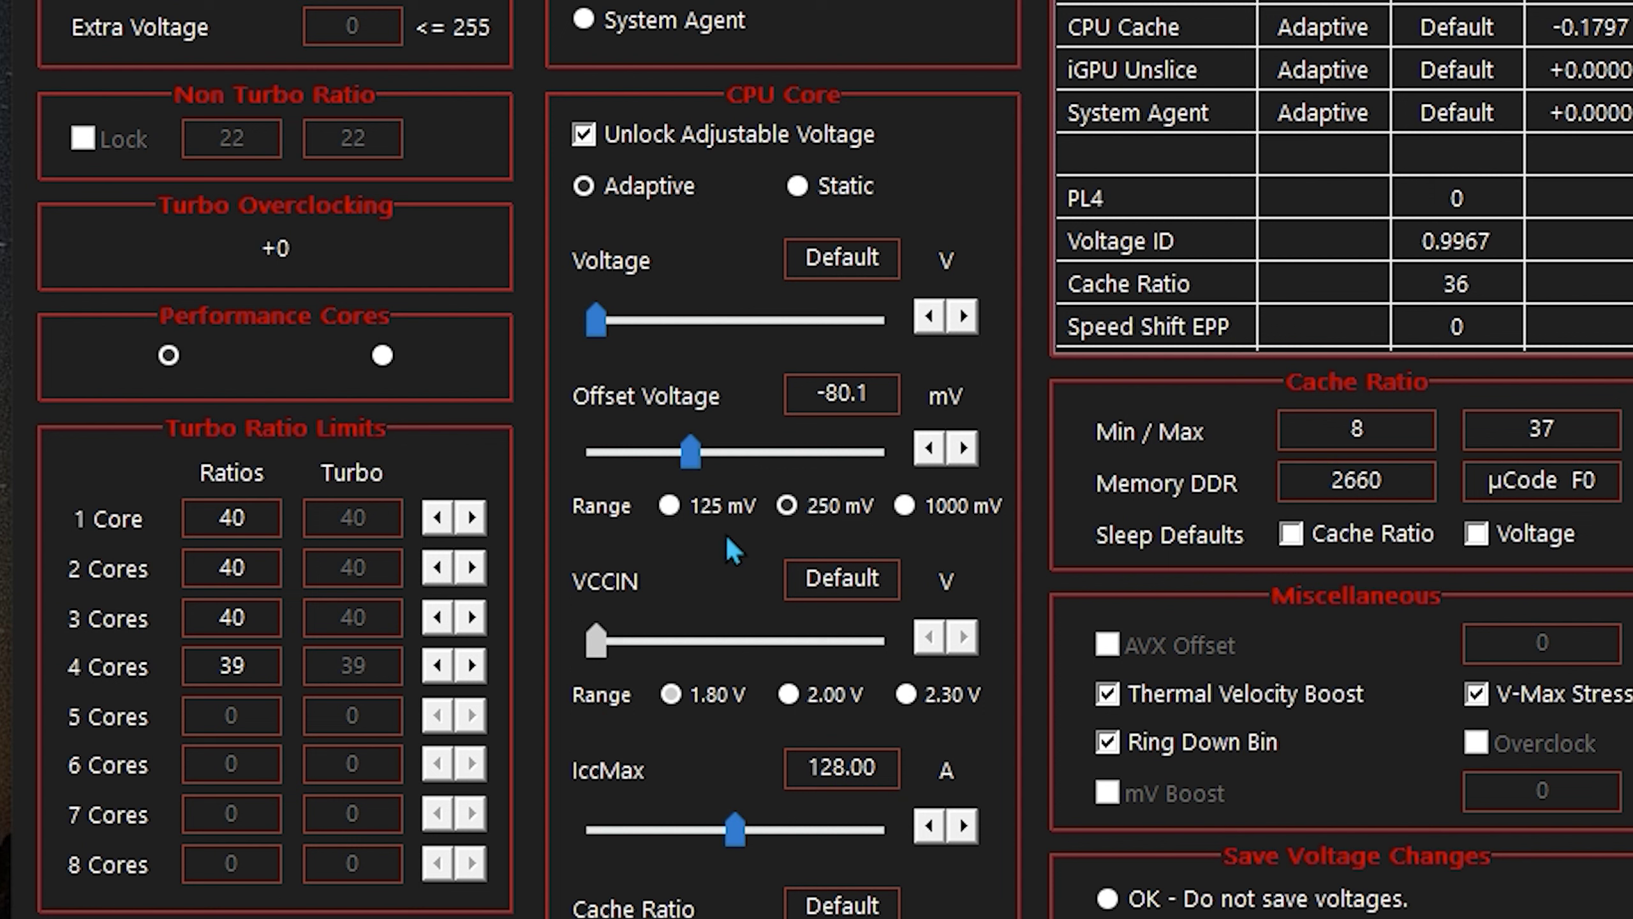
pyautogui.moveTo(692, 452); pyautogui.dragTo(673, 437)
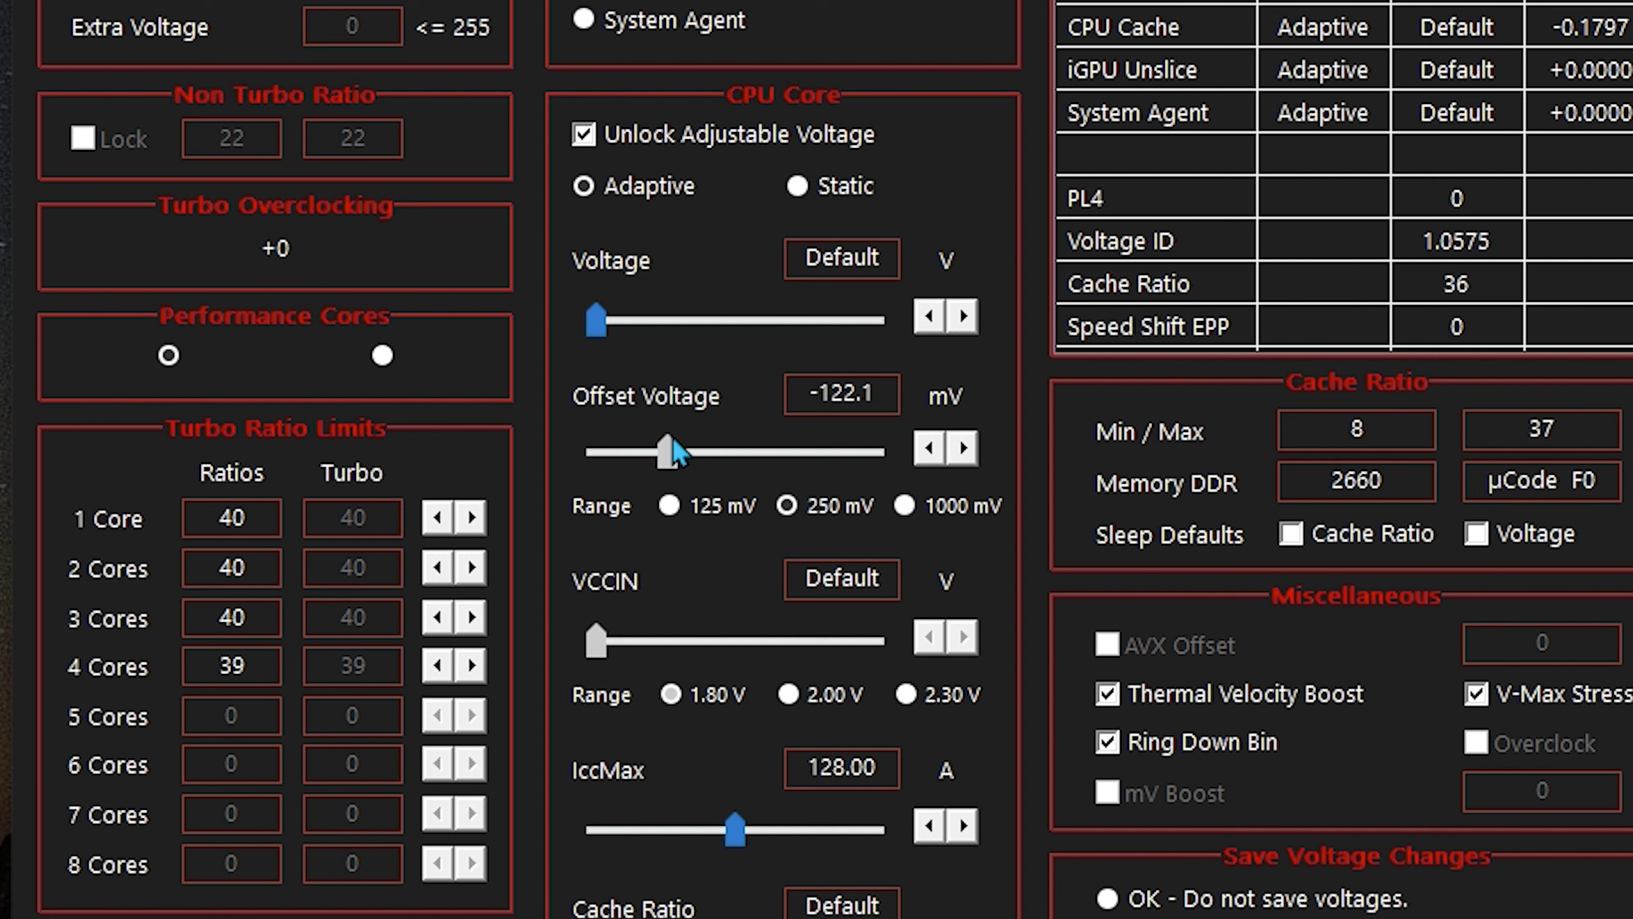
pyautogui.click(965, 448)
pyautogui.click(964, 448)
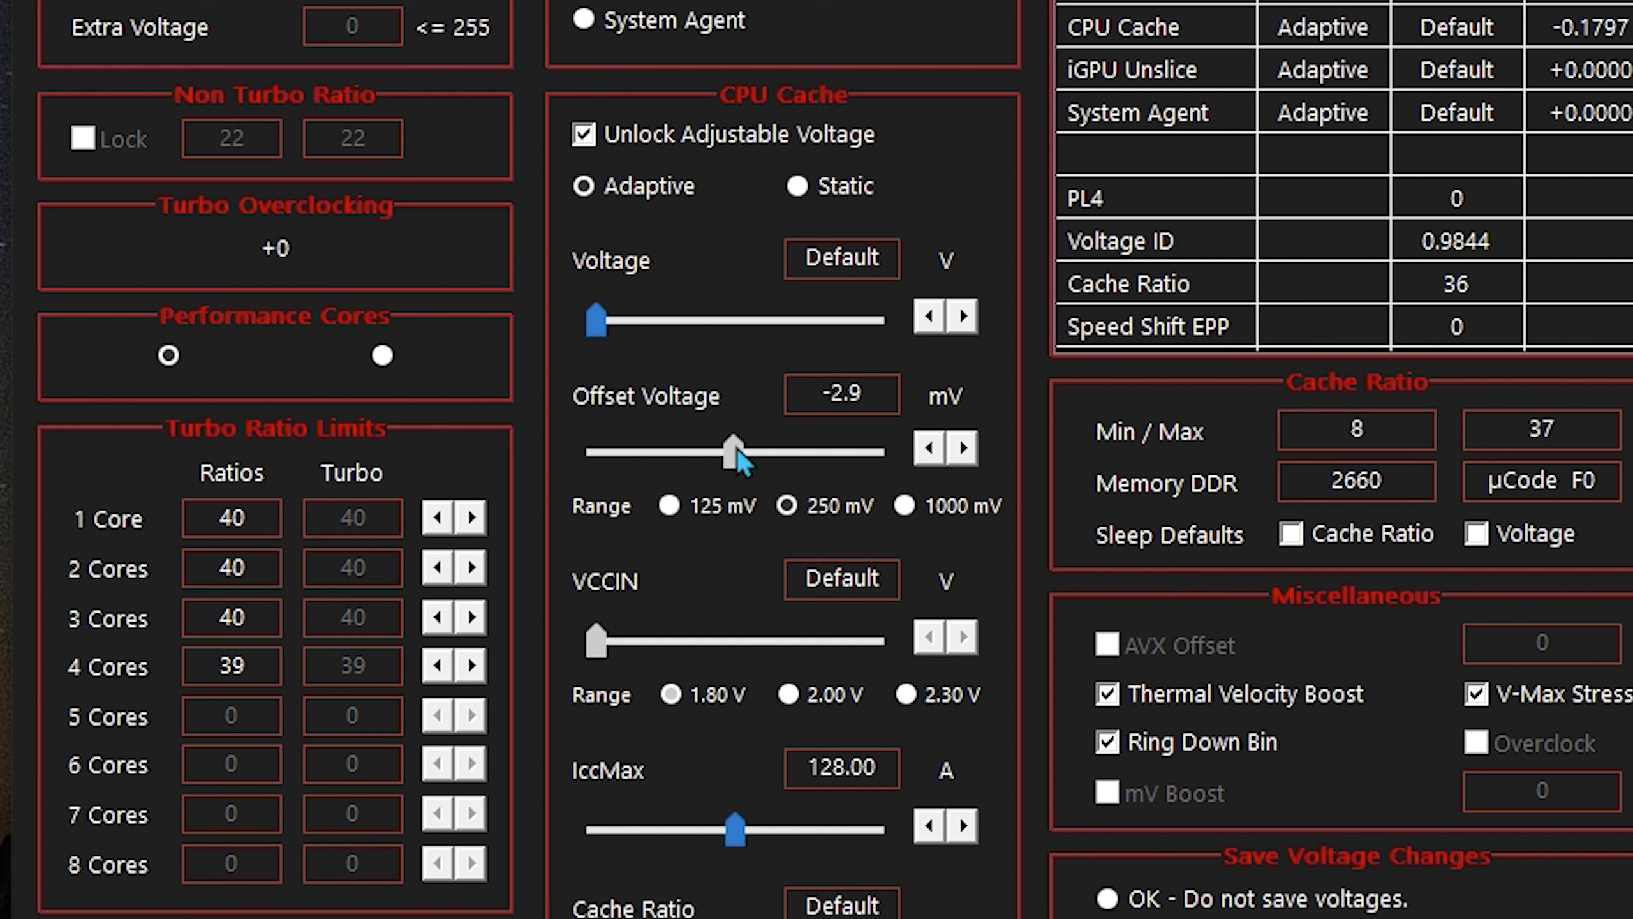
# Set the CPU Cache offset to -120.1 mV, fine-tuning with the arrow buttons
pyautogui.moveTo(737, 449); pyautogui.dragTo(671, 447)
pyautogui.click(972, 451)
pyautogui.click(972, 450)
pyautogui.click(968, 448)
pyautogui.click(968, 448)
pyautogui.click(967, 449)
pyautogui.click(968, 449)
pyautogui.click(968, 449)
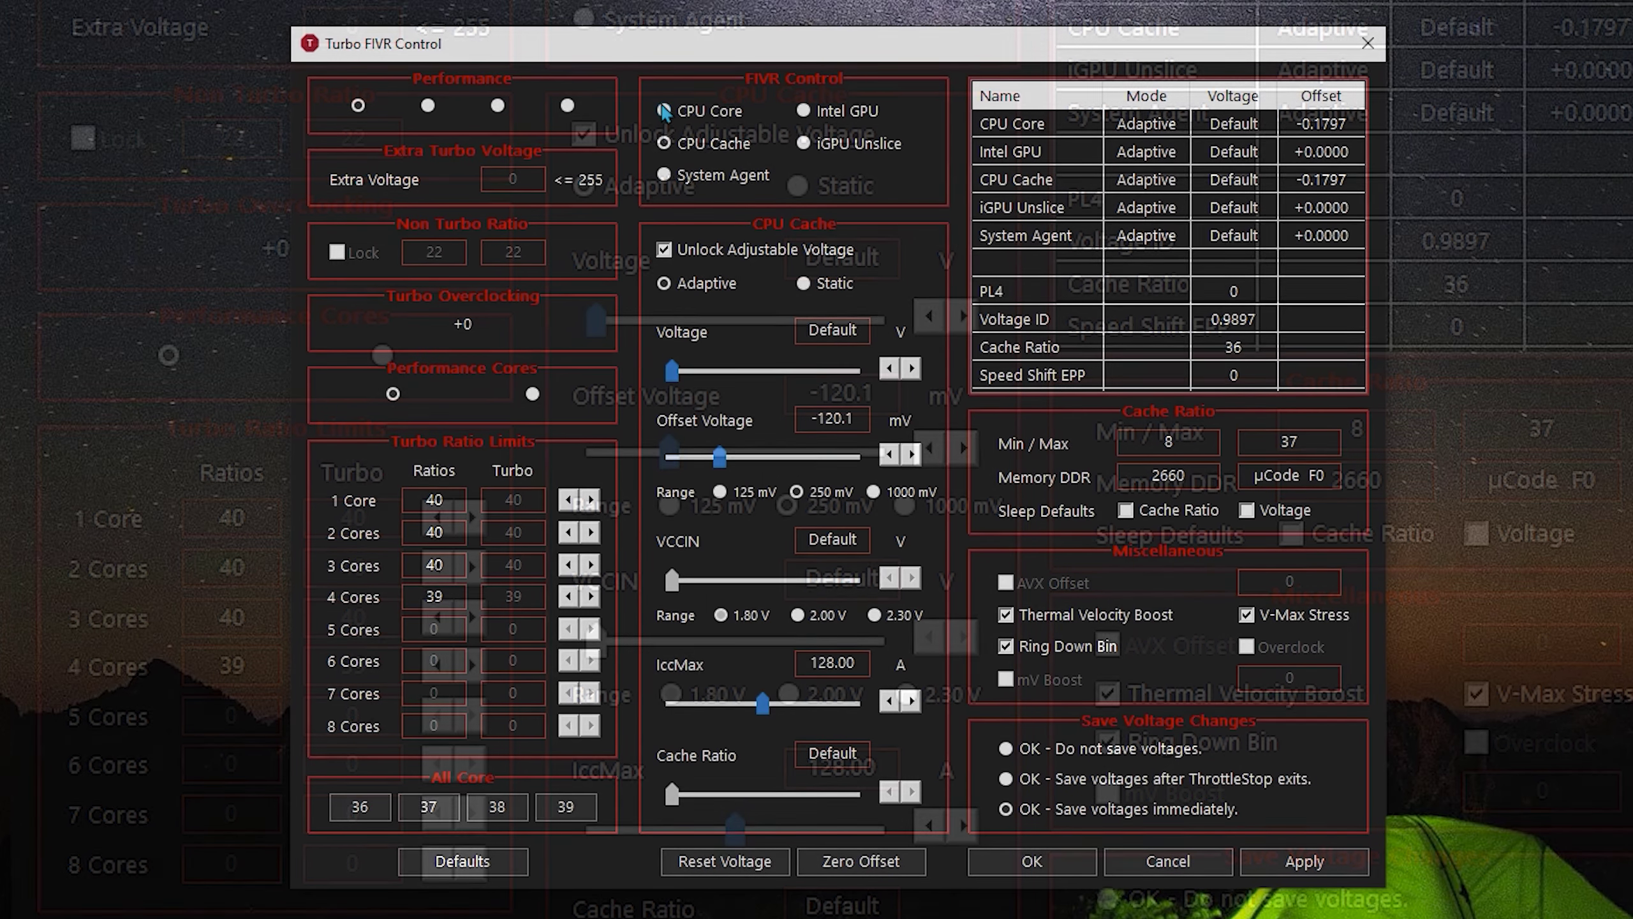
# Apply the -120.1 mV core and cache offsets and confirm with OK
pyautogui.click(664, 110)
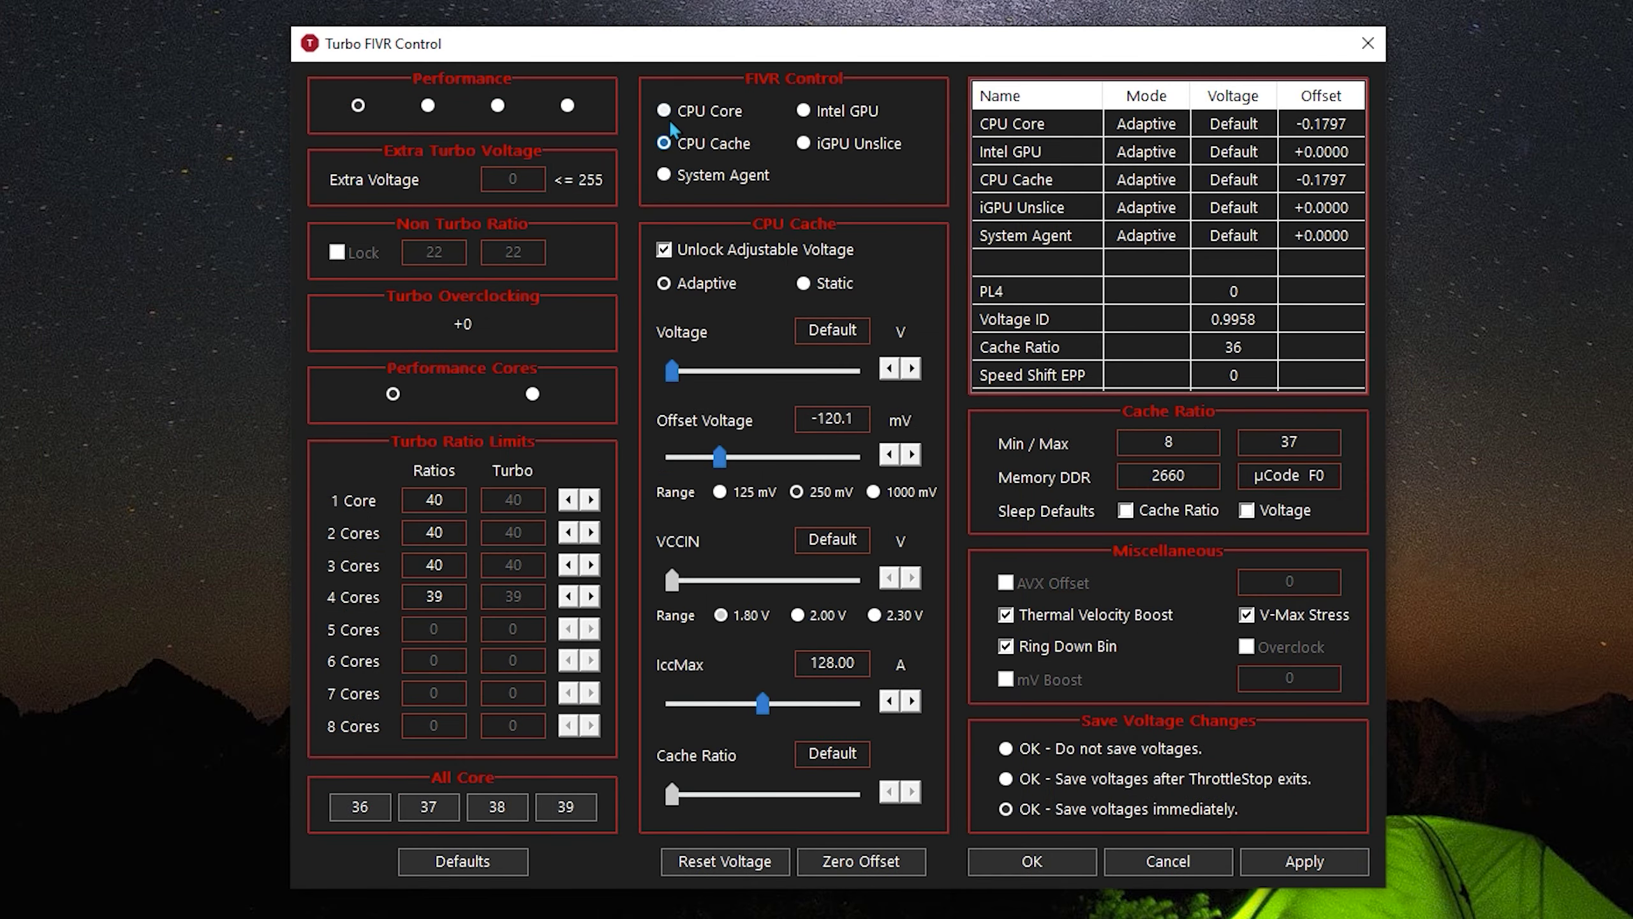
pyautogui.click(666, 144)
pyautogui.click(1280, 862)
pyautogui.click(1007, 857)
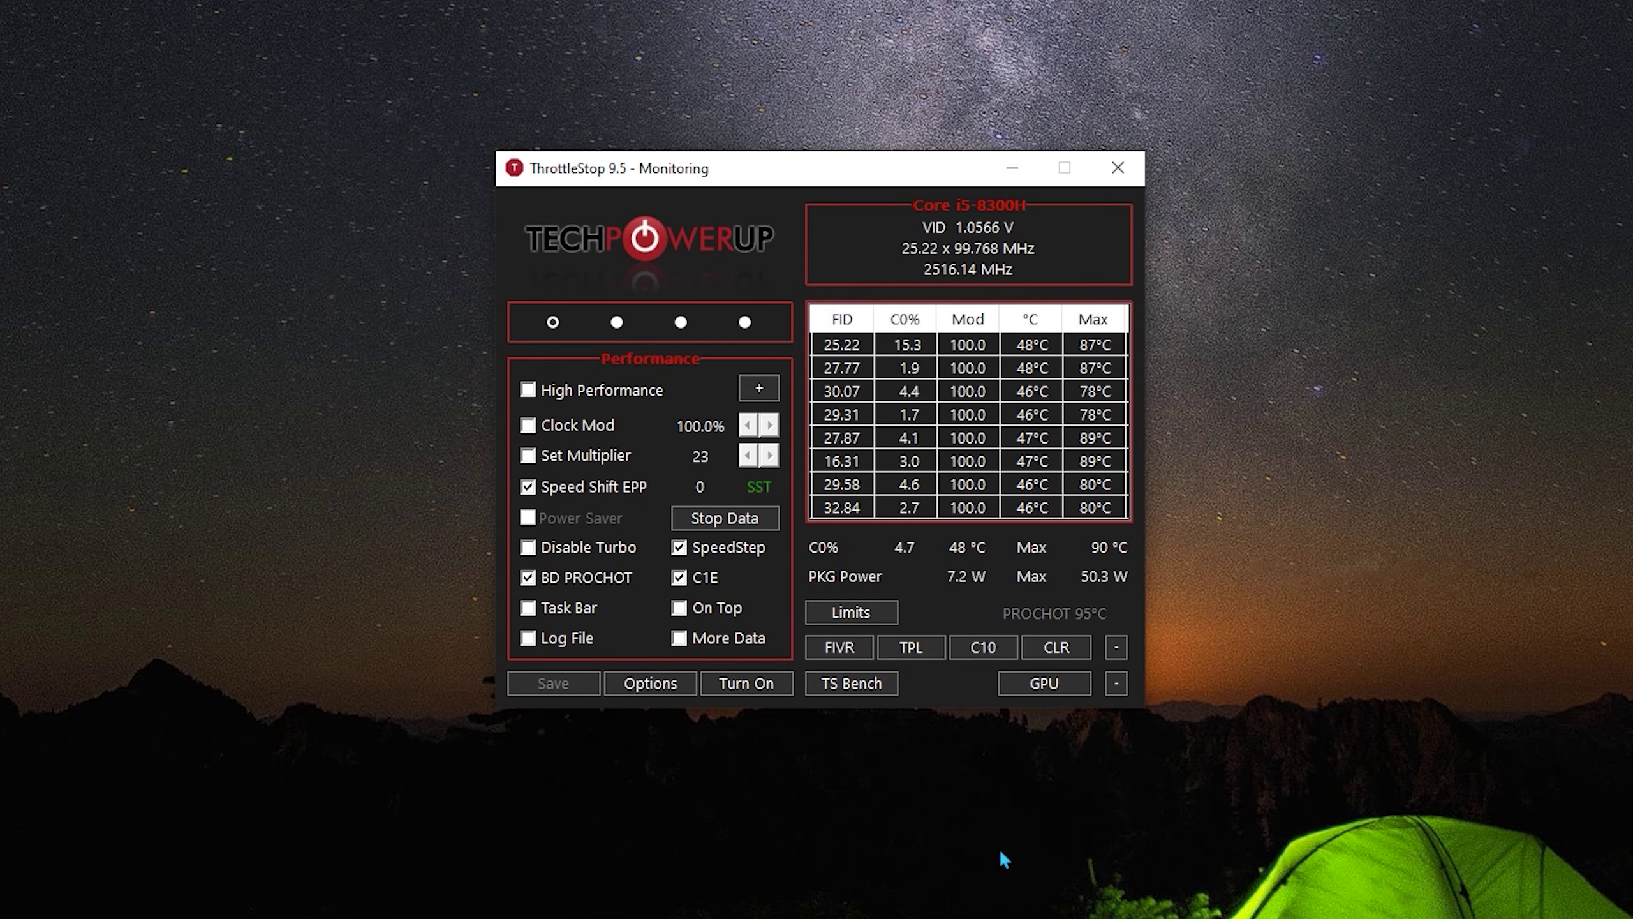
# Run the 8-thread 120M TS Bench, which finishes cleanly at 17.935
pyautogui.click(848, 686)
pyautogui.click(183, 682)
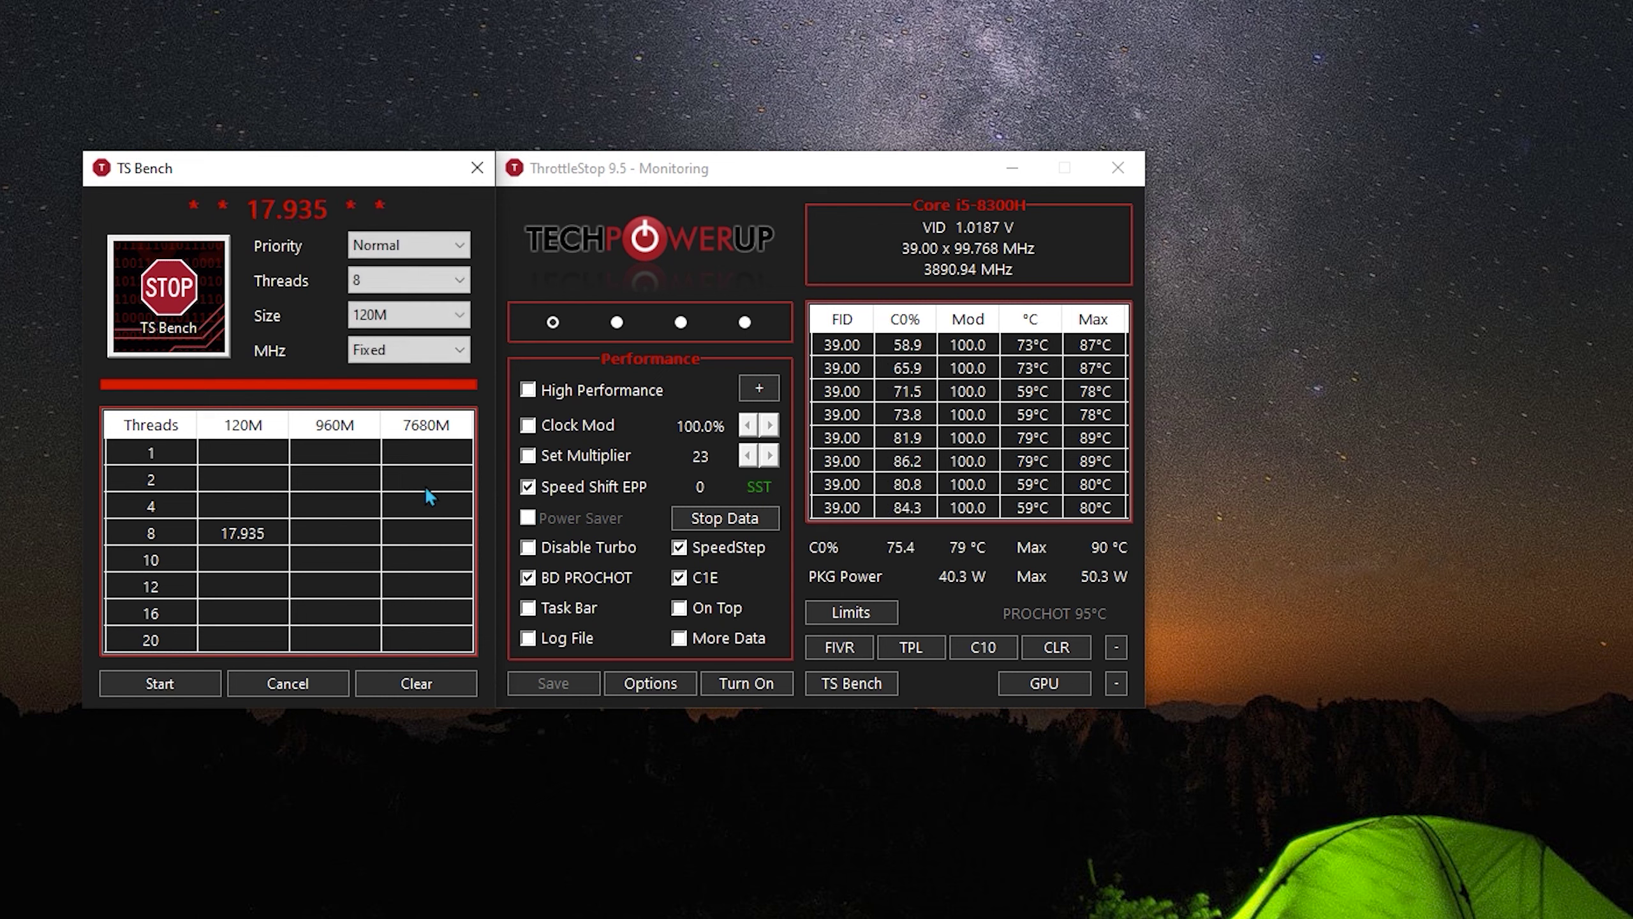
pyautogui.moveTo(308, 171); pyautogui.dragTo(1412, 173)
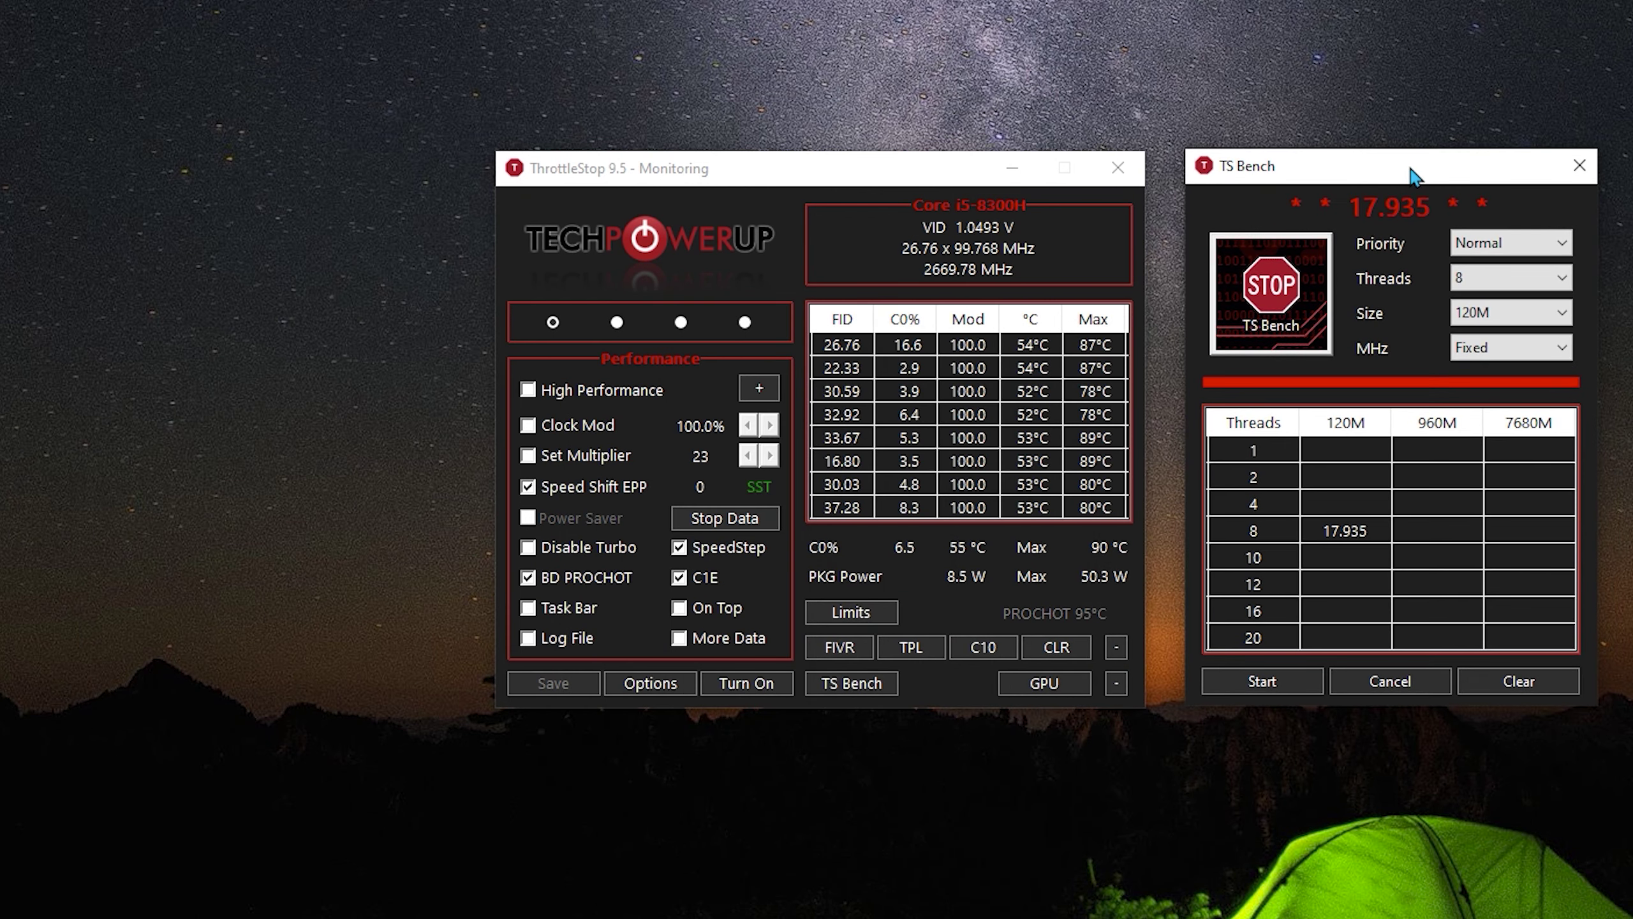
# Close TS Bench, reopen Turbo FIVR Control, and set CPU Core and CPU Cache offsets to -170.9 mV
pyautogui.click(1580, 166)
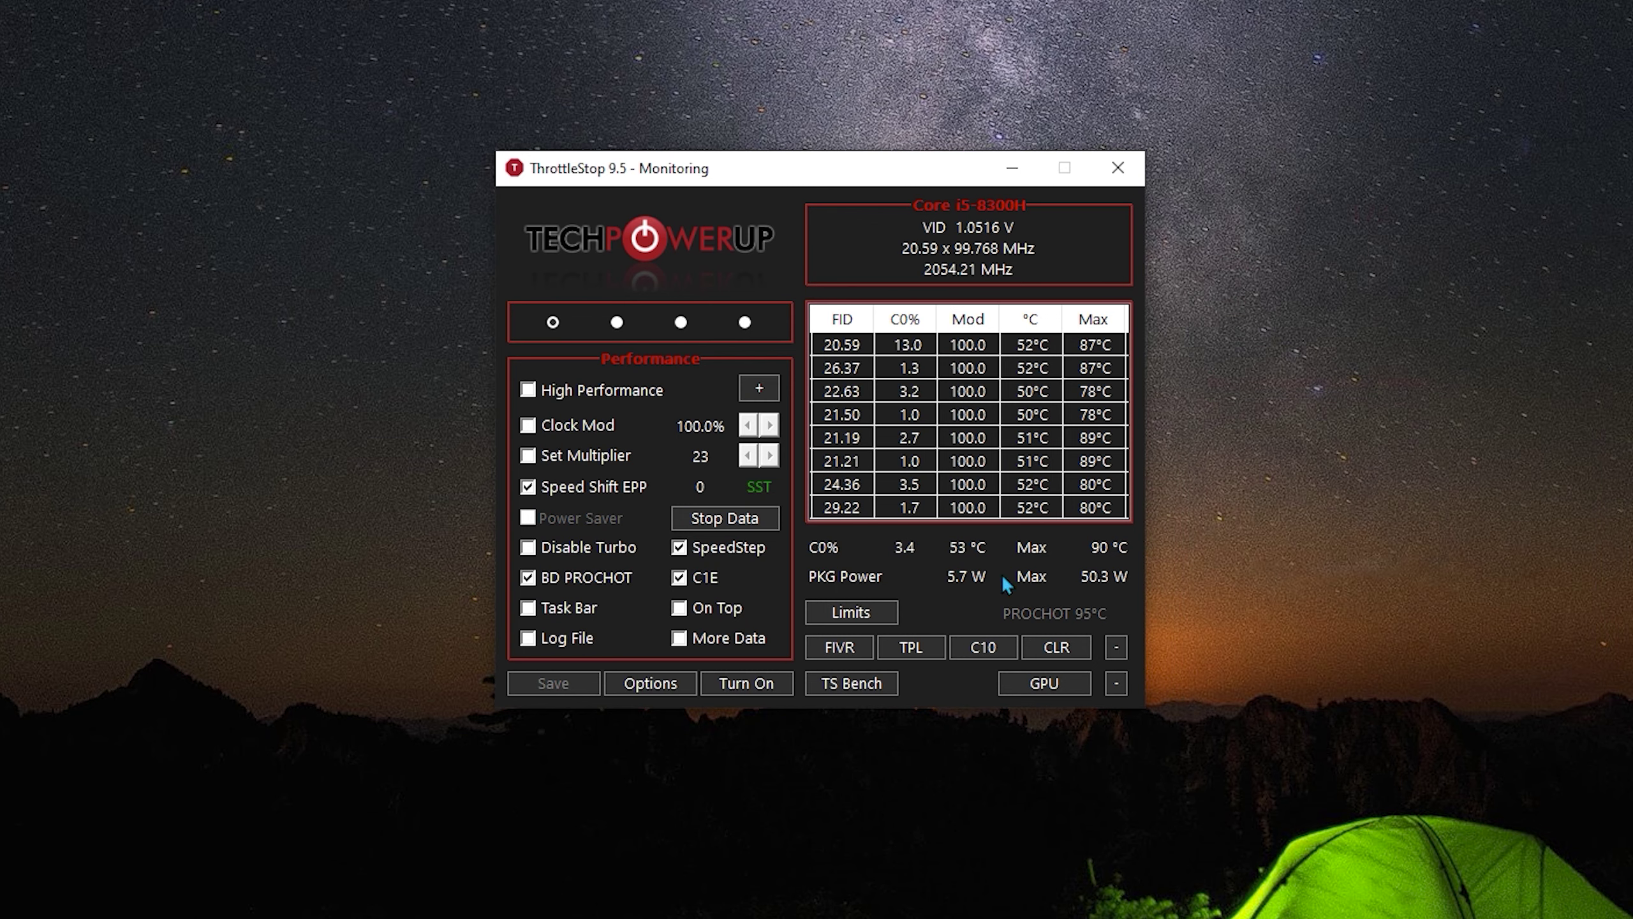
pyautogui.click(828, 654)
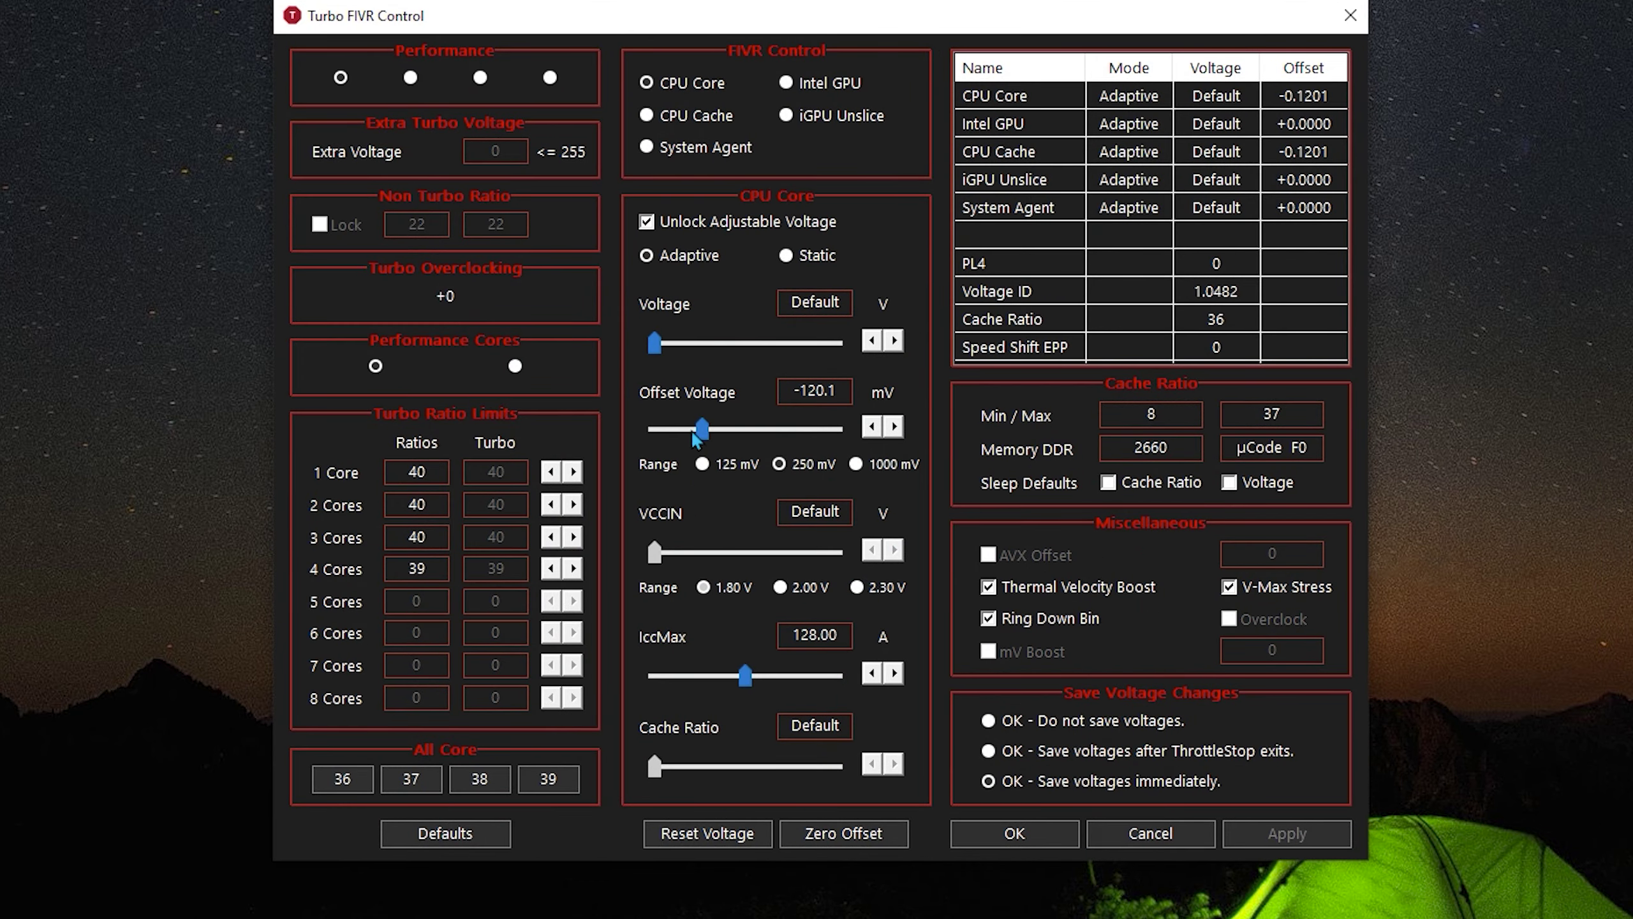
pyautogui.moveTo(705, 430); pyautogui.dragTo(691, 436)
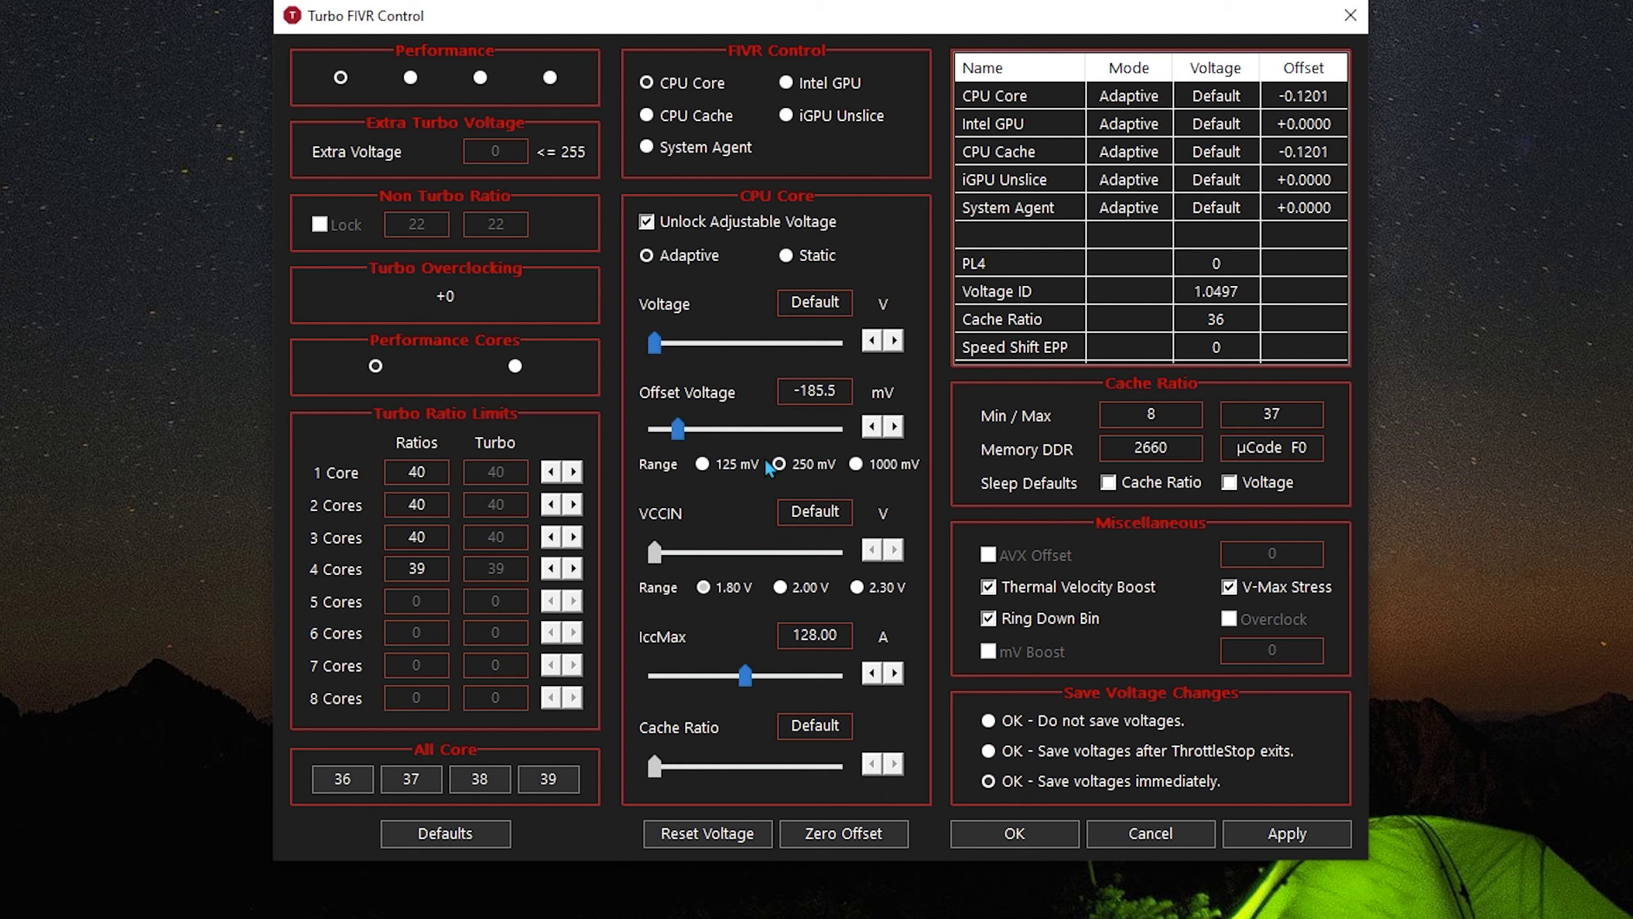
pyautogui.moveTo(681, 431)
pyautogui.mouseDown()
pyautogui.moveTo(655, 430)
pyautogui.moveTo(690, 441)
pyautogui.mouseUp()
pyautogui.click(674, 430)
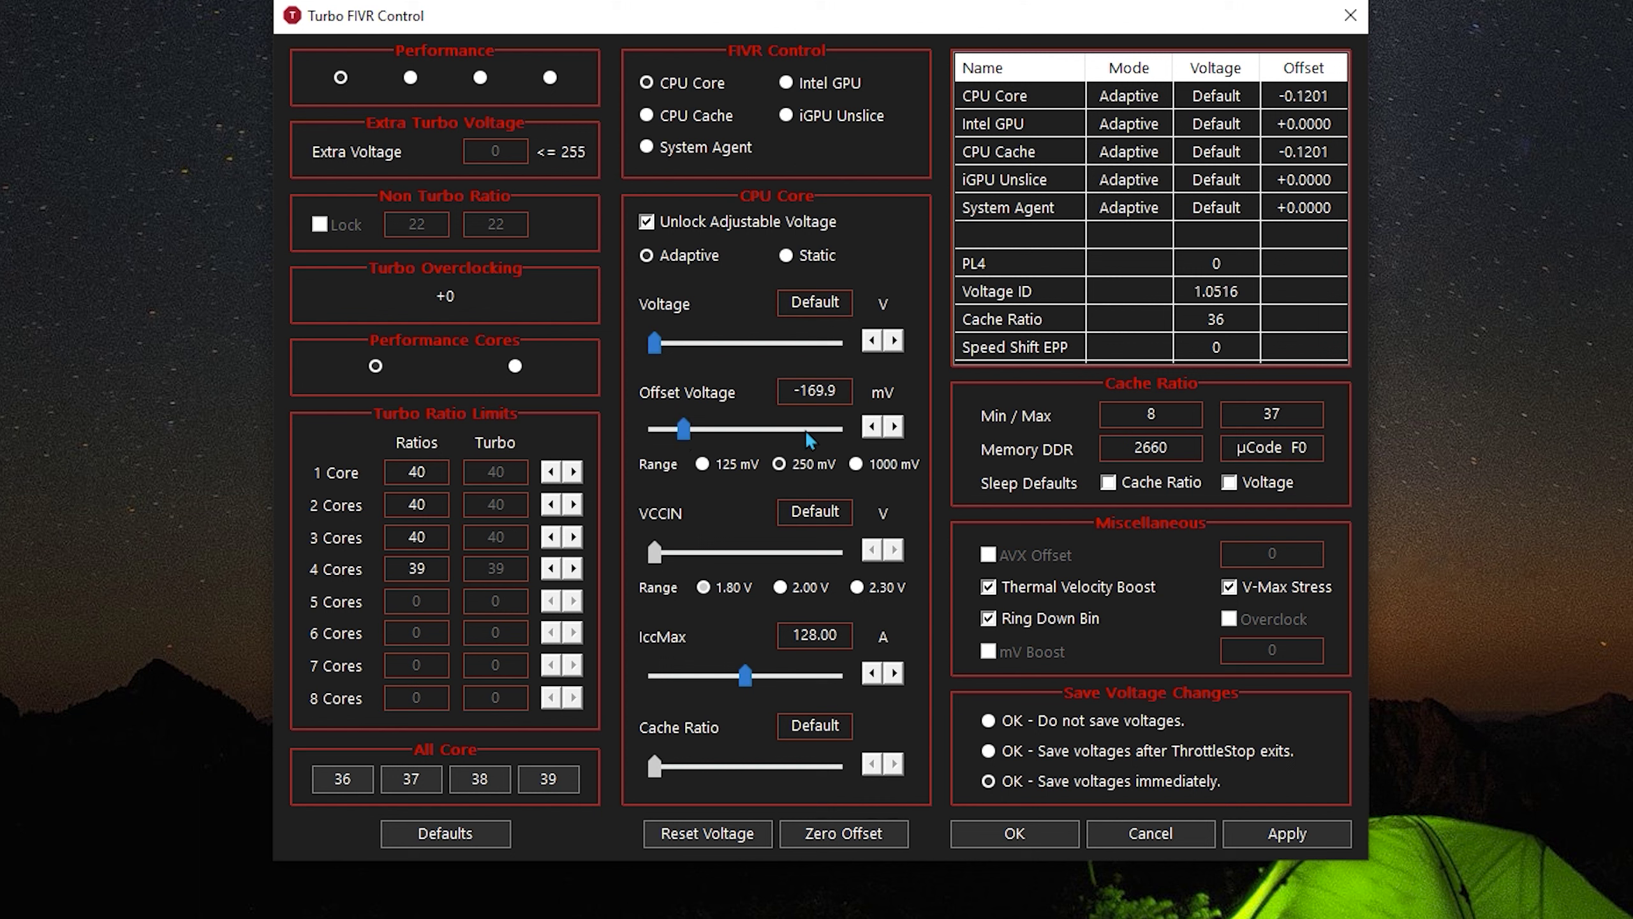
pyautogui.click(871, 427)
pyautogui.click(646, 115)
pyautogui.moveTo(698, 429); pyautogui.dragTo(680, 429)
# Apply the -170.9 mV core and cache offsets and confirm with OK
pyautogui.click(1287, 838)
pyautogui.click(1023, 837)
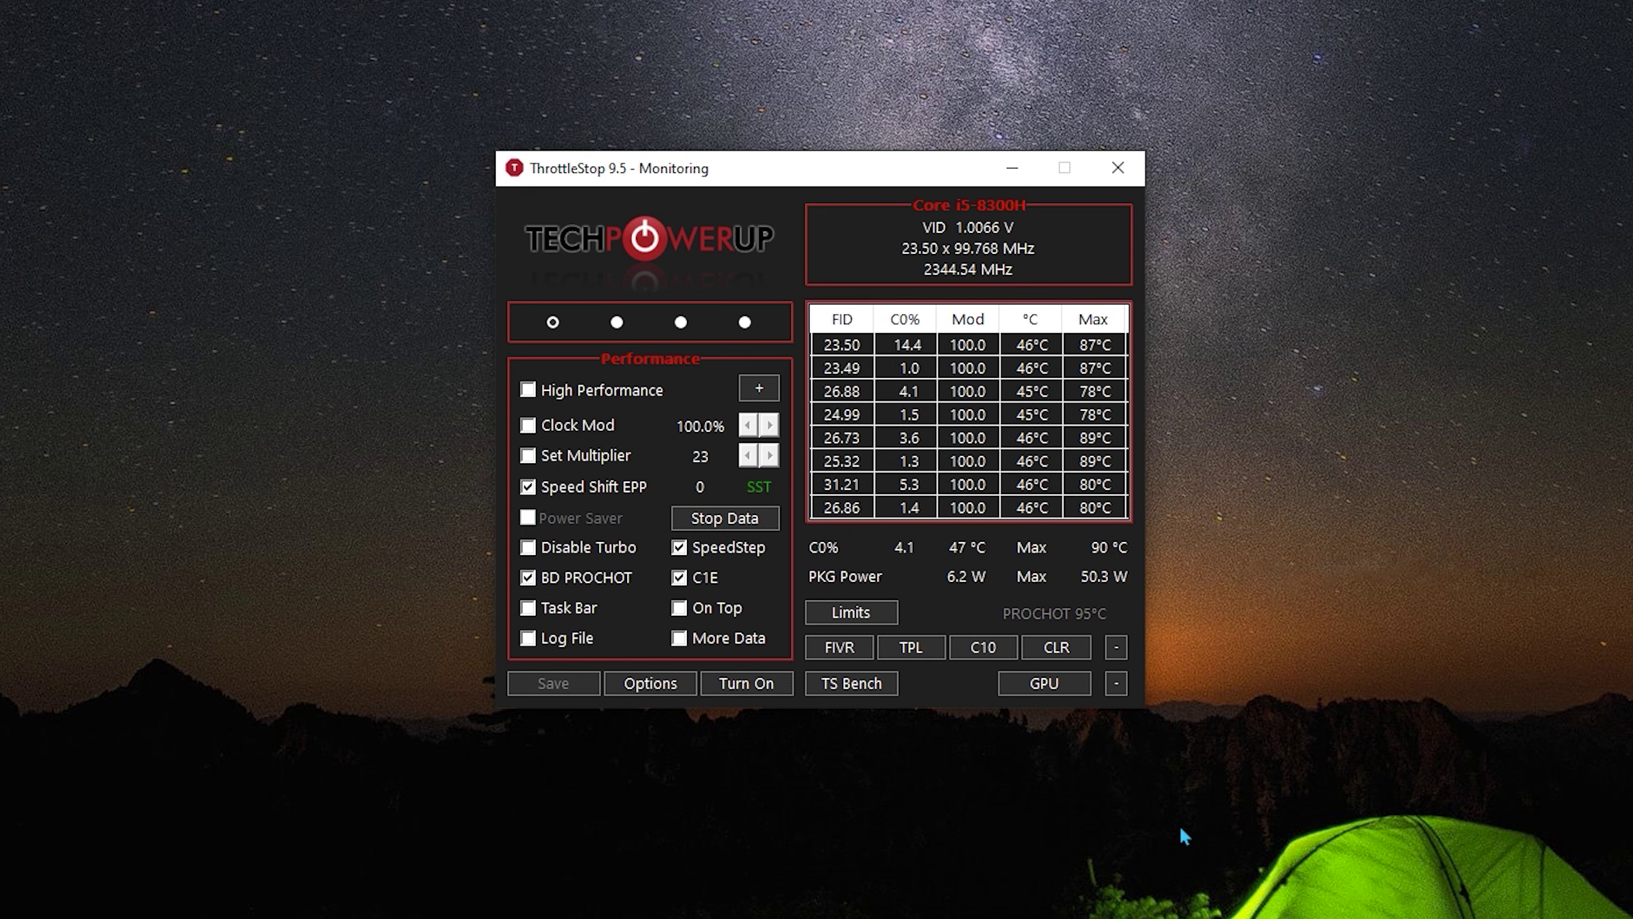
pyautogui.click(930, 641)
pyautogui.moveTo(323, 186); pyautogui.dragTo(1453, 120)
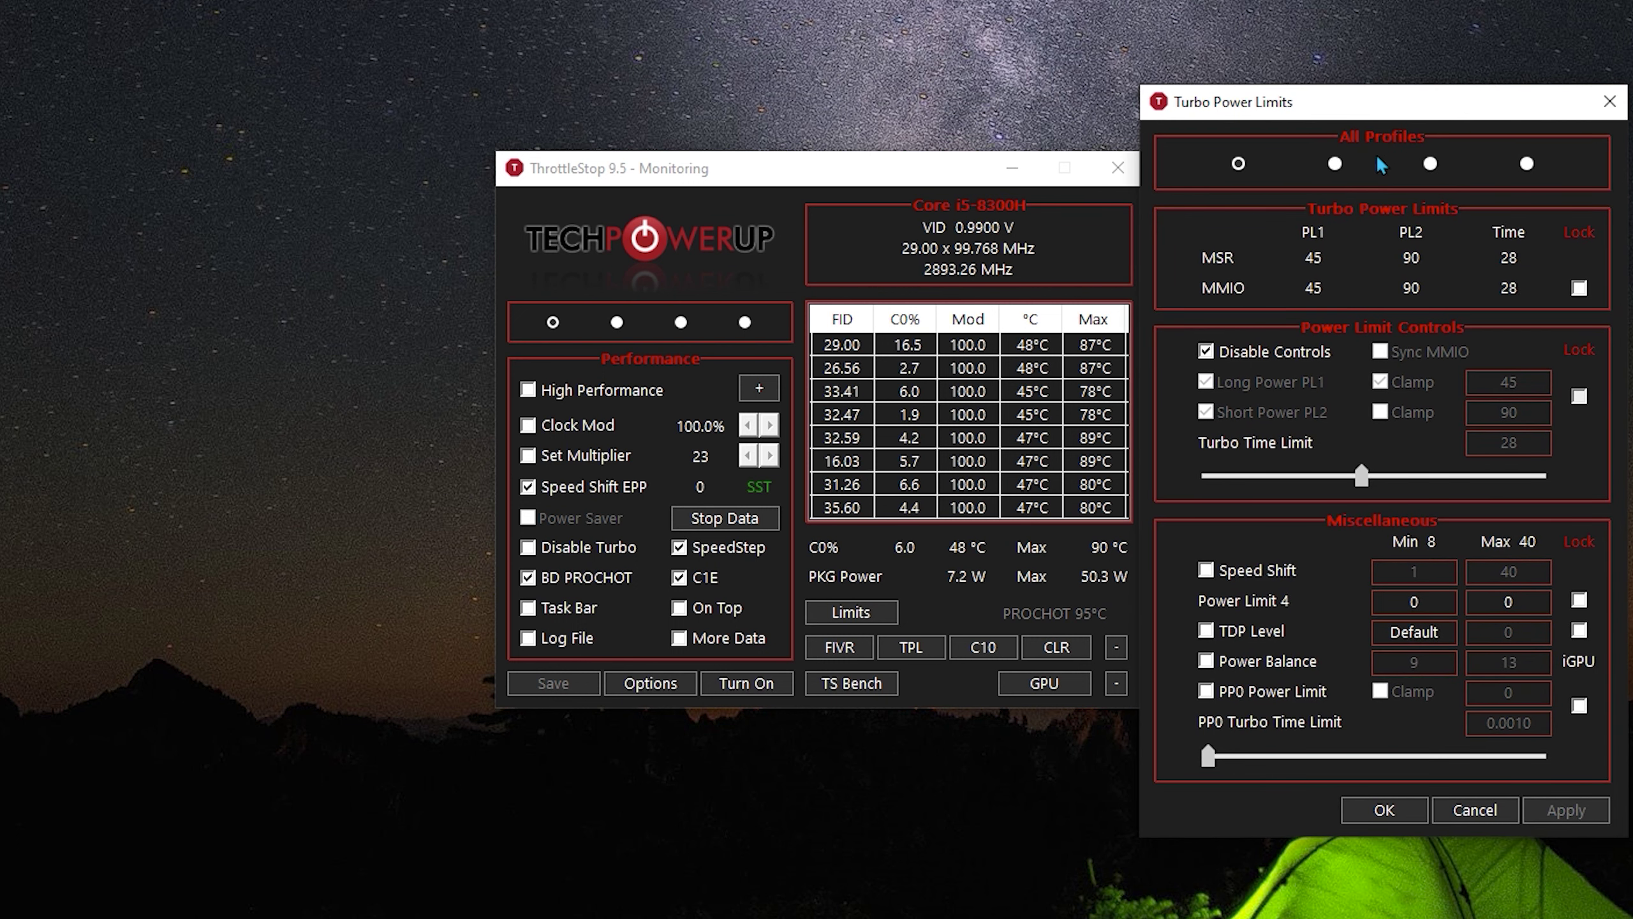
pyautogui.click(1610, 101)
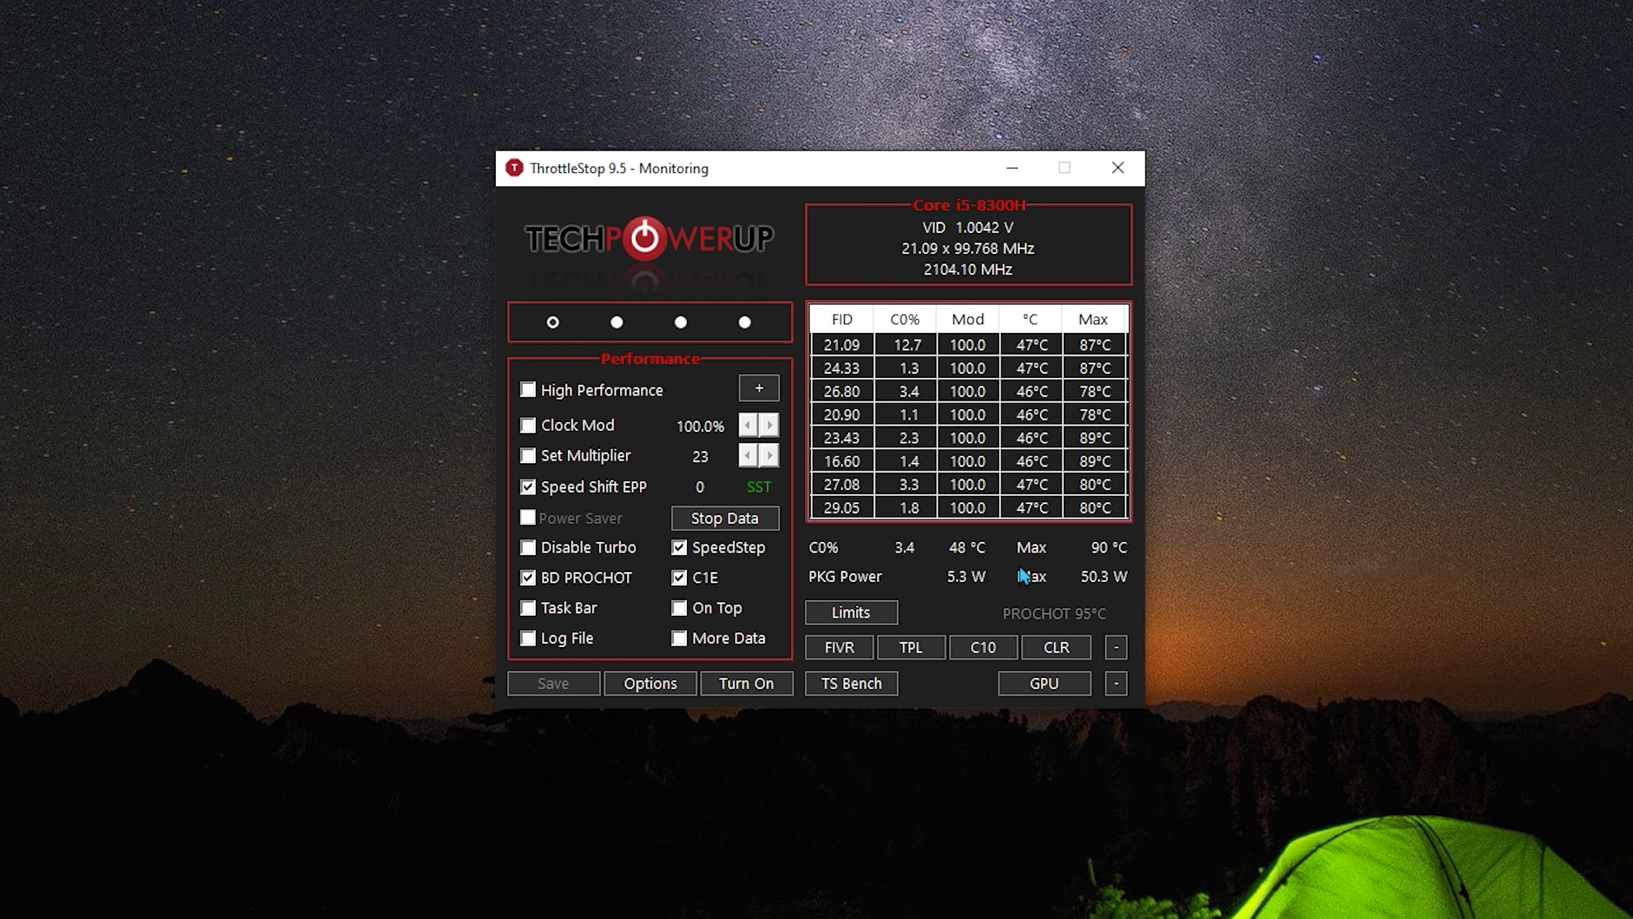